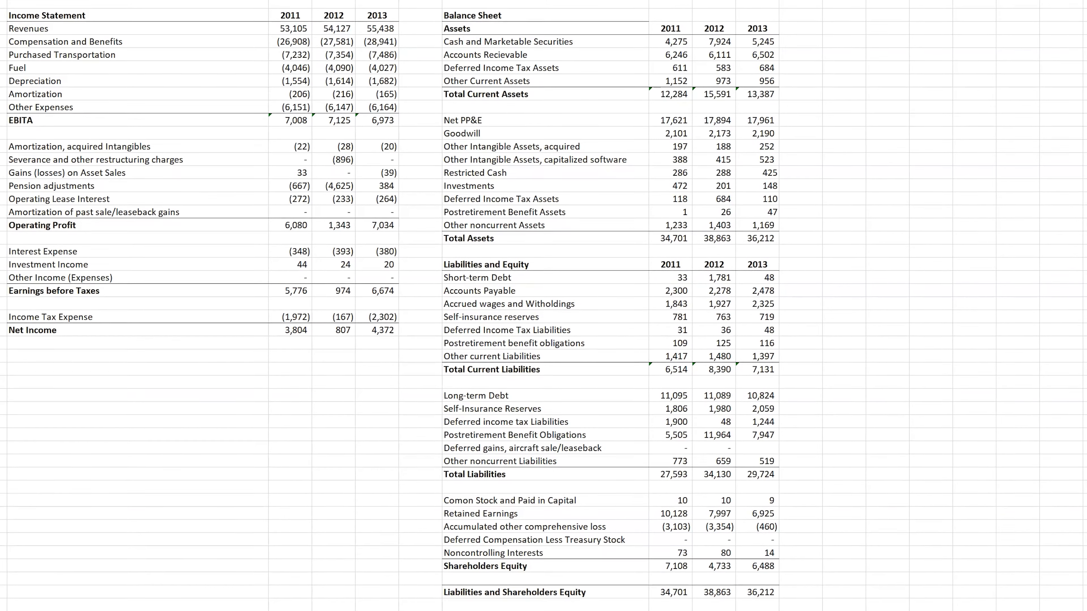
# Step: Bring the source balance sheet workbook beside the statements and examine its deferred income tax assets and income taxes receivable rows against Other Current Assets
pyautogui.hotkey('alt', 'Tab')
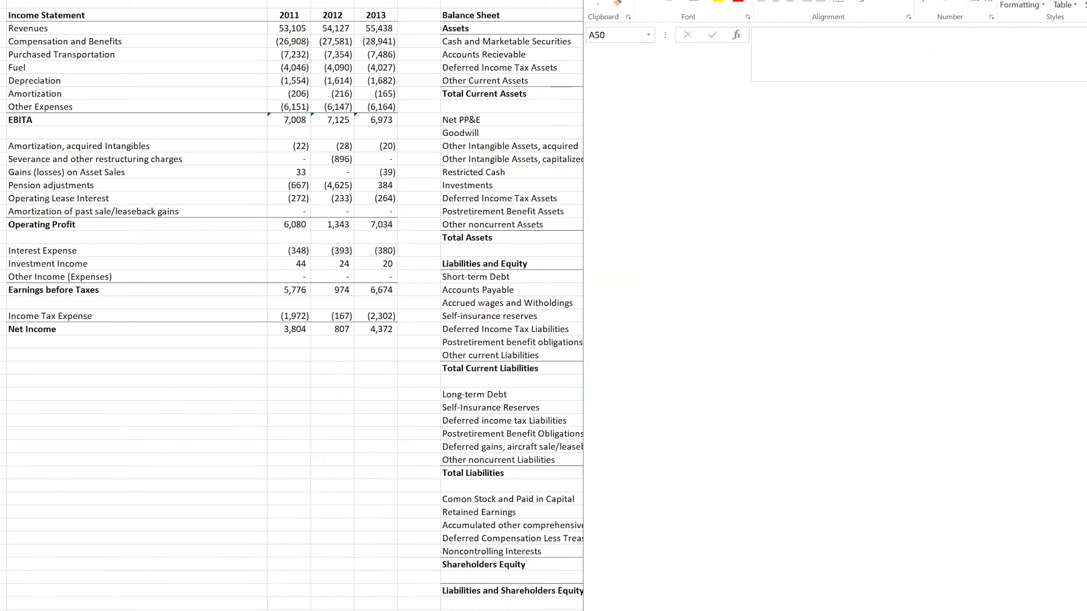
pyautogui.moveTo(702, 1); pyautogui.dragTo(1012, 4)
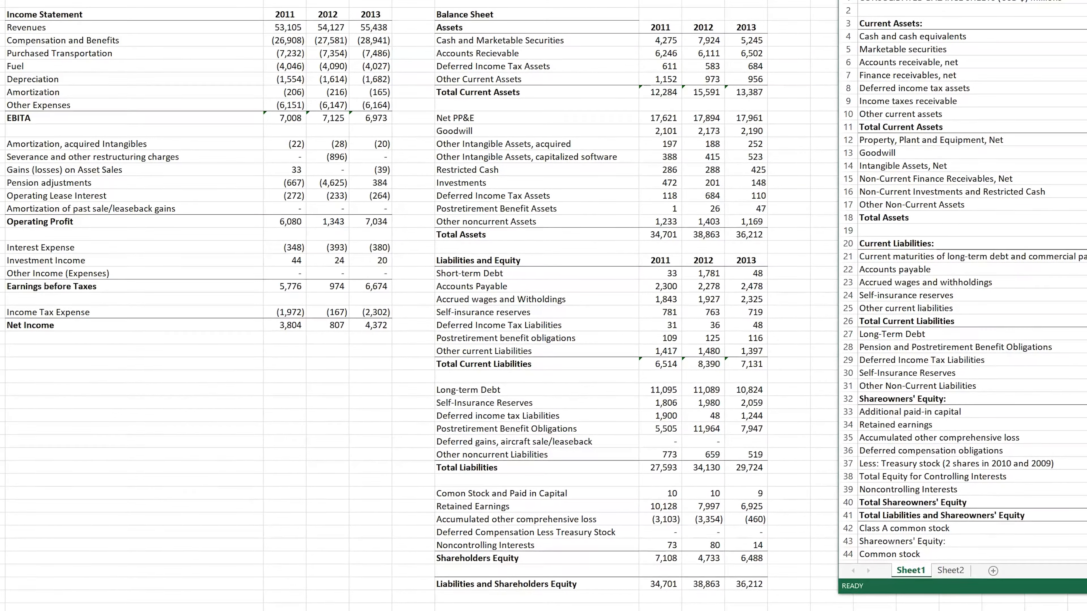
pyautogui.click(1082, 88)
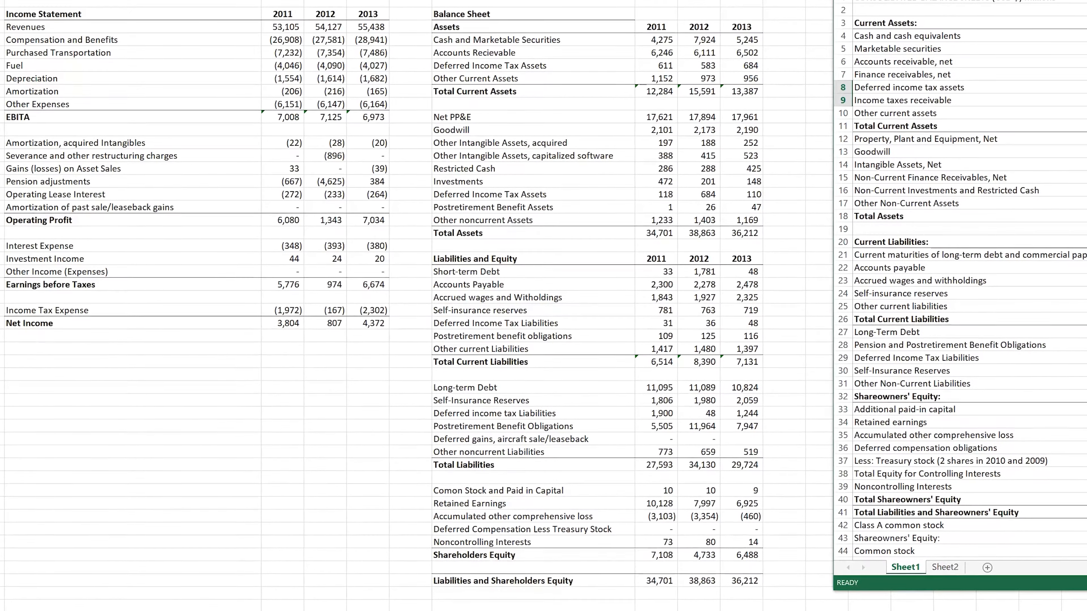
pyautogui.hotkey('shift', 'Down')
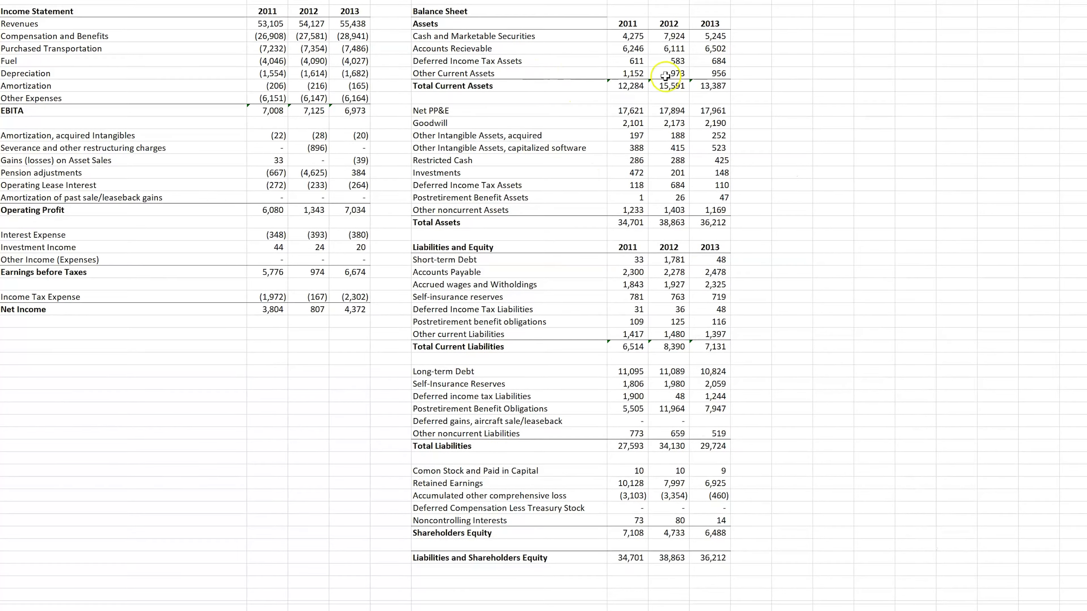
pyautogui.click(621, 76)
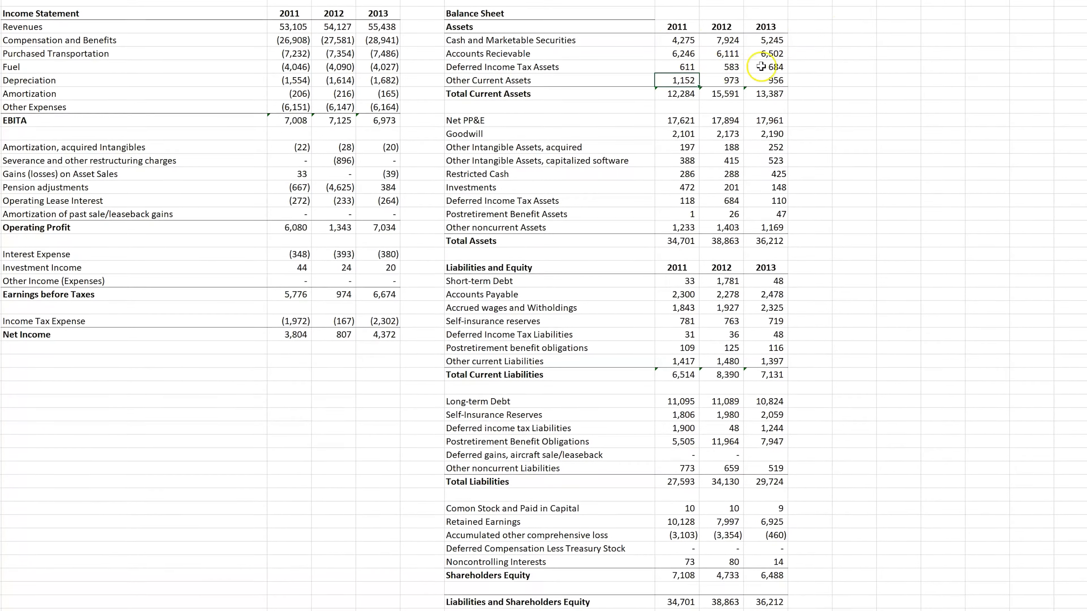
# Step: Extend the year headers of the balance sheet's Assets section from 2011 through 2019
pyautogui.moveTo(693, 29); pyautogui.dragTo(1067, 27)
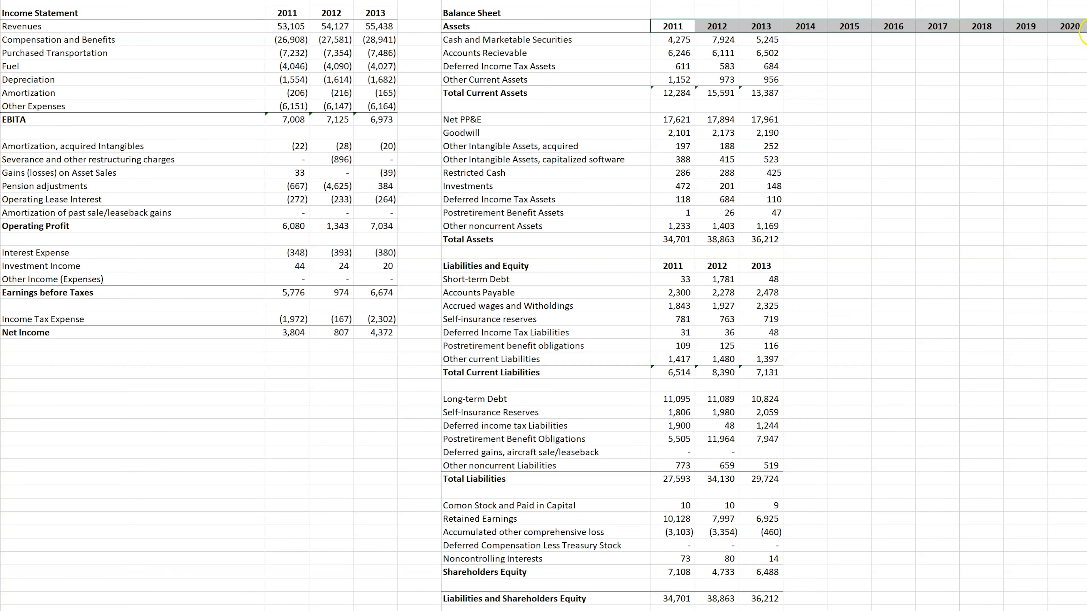
pyautogui.moveTo(1082, 32); pyautogui.dragTo(1028, 33)
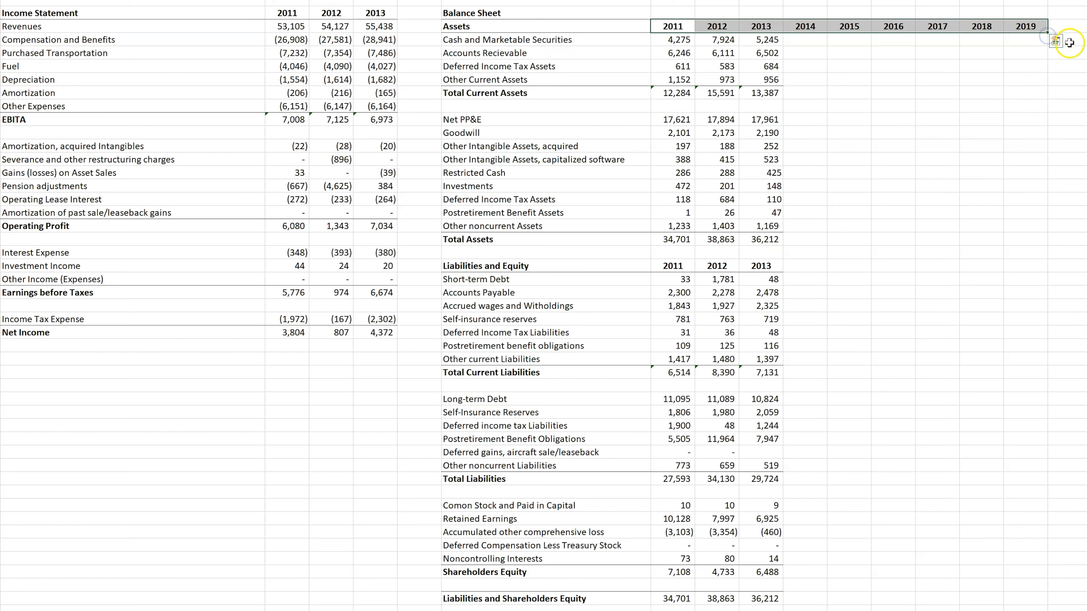
pyautogui.click(1030, 40)
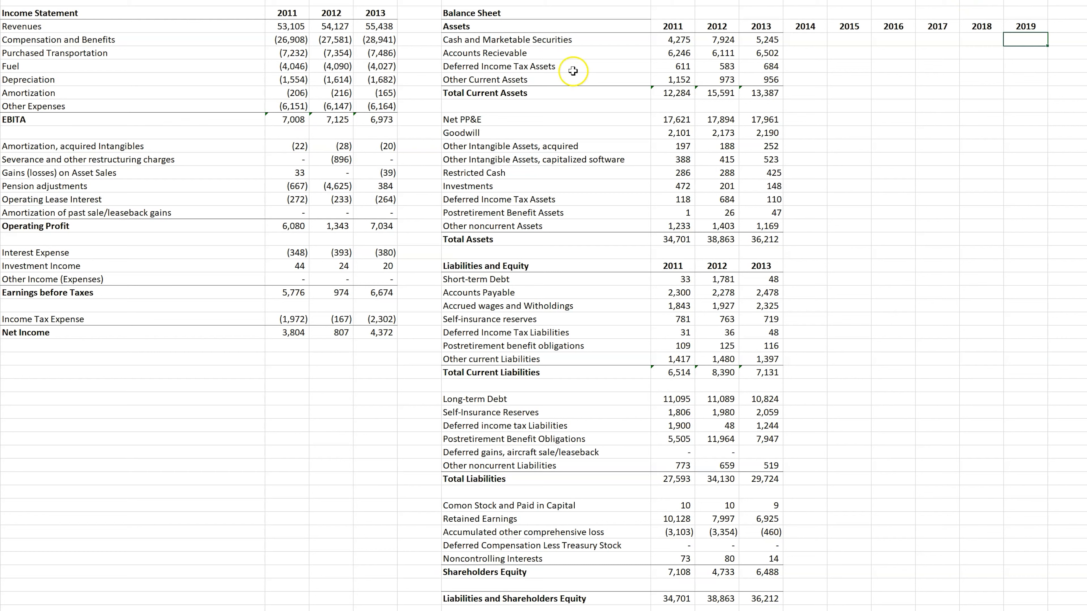
# Step: Examine the income statement's 2011–2013 figures from Revenues to Other Expenses, including the Purchased Transportation row
pyautogui.moveTo(288, 26); pyautogui.dragTo(387, 104)
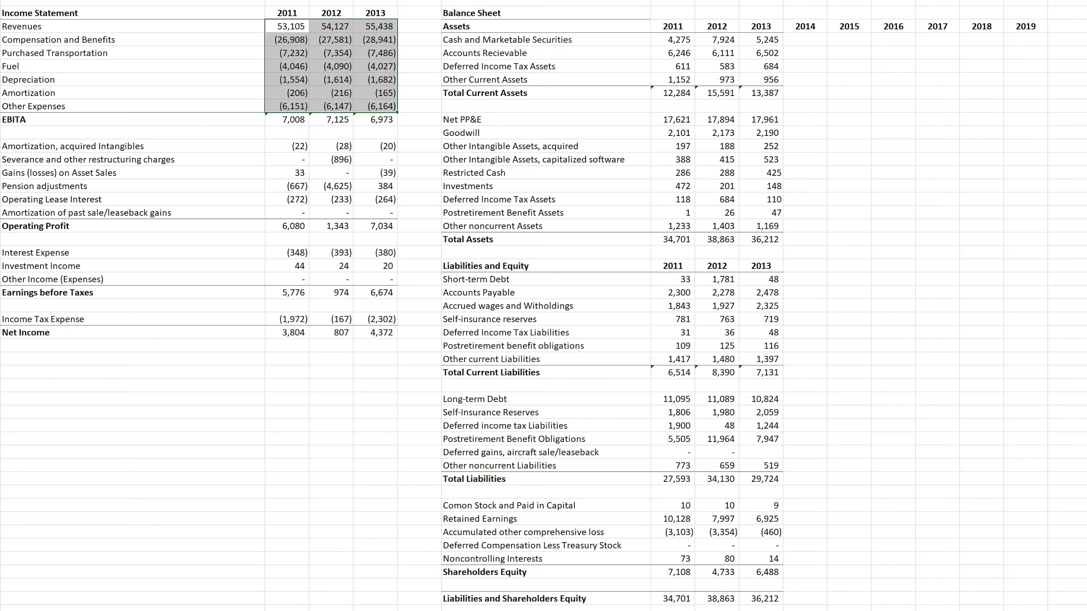
pyautogui.click(434, 0)
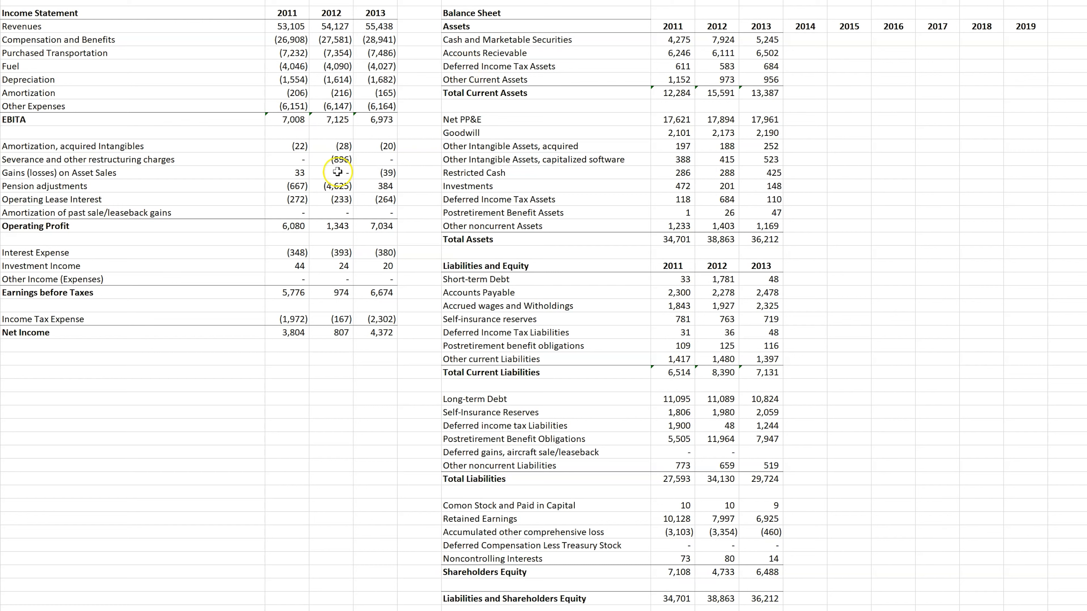
pyautogui.moveTo(291, 40); pyautogui.dragTo(369, 92)
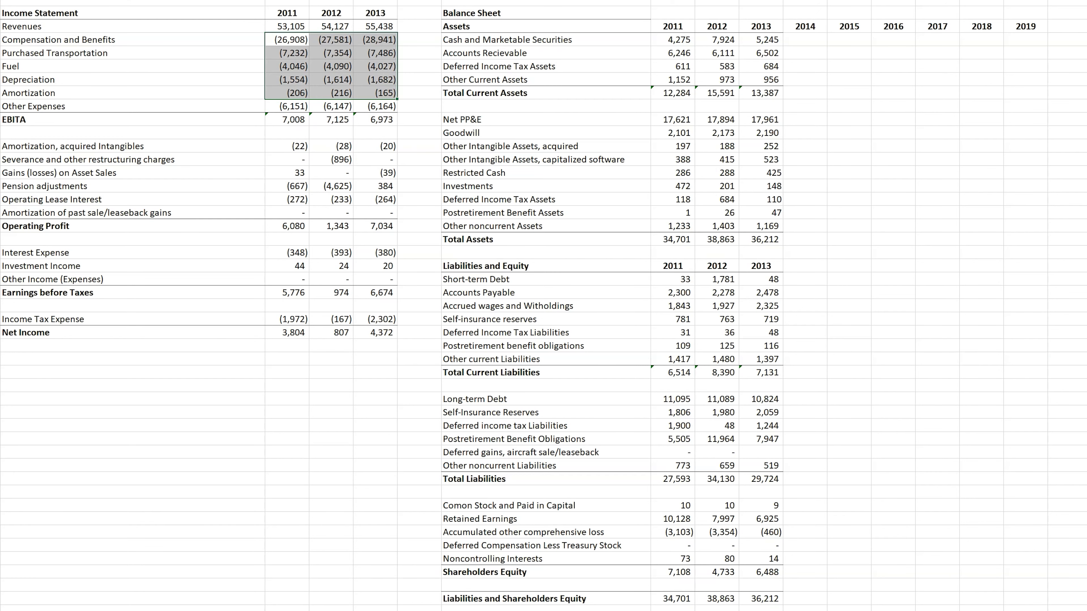
pyautogui.click(893, 134)
pyautogui.moveTo(286, 26); pyautogui.dragTo(376, 107)
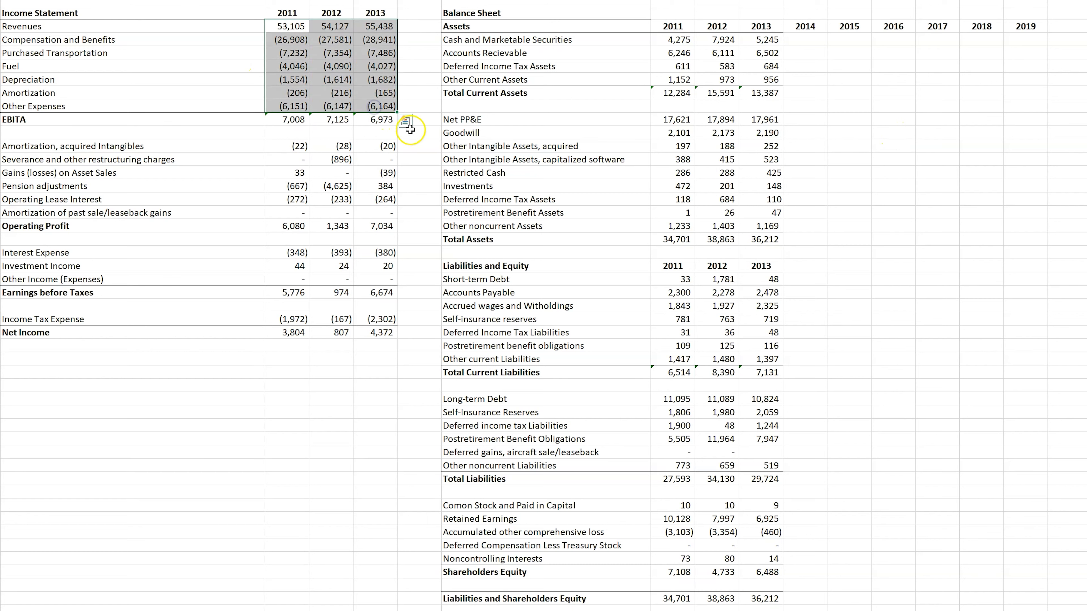
pyautogui.click(419, 146)
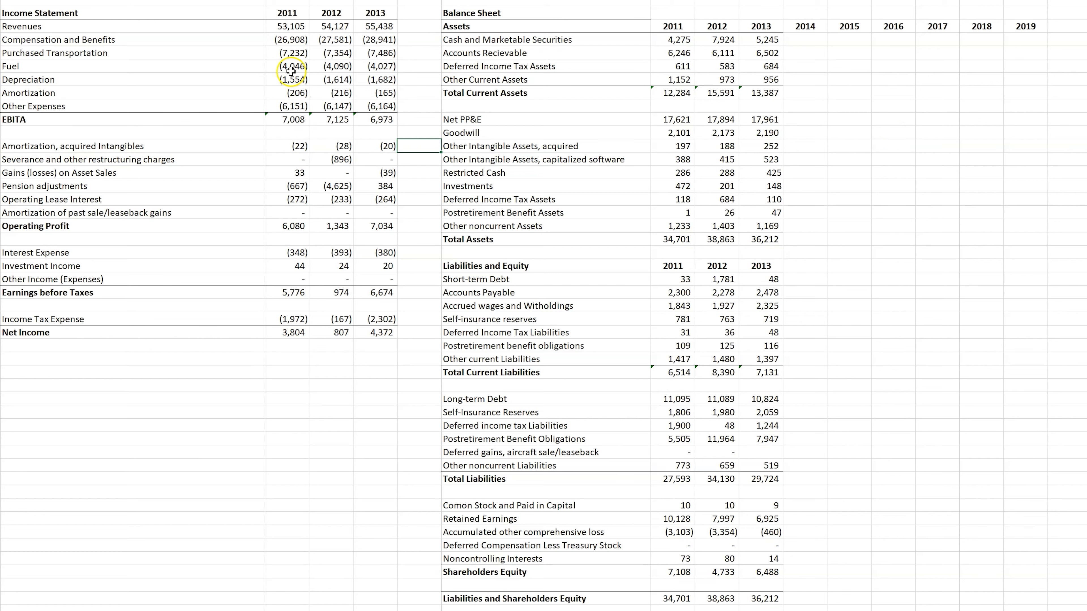
pyautogui.moveTo(290, 52); pyautogui.dragTo(387, 53)
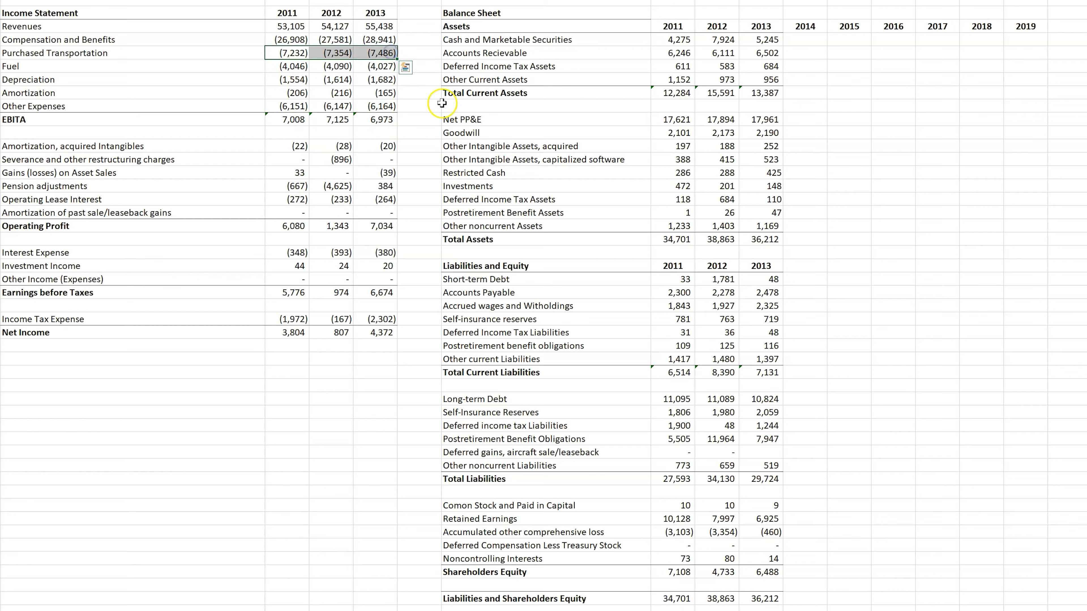
pyautogui.click(426, 40)
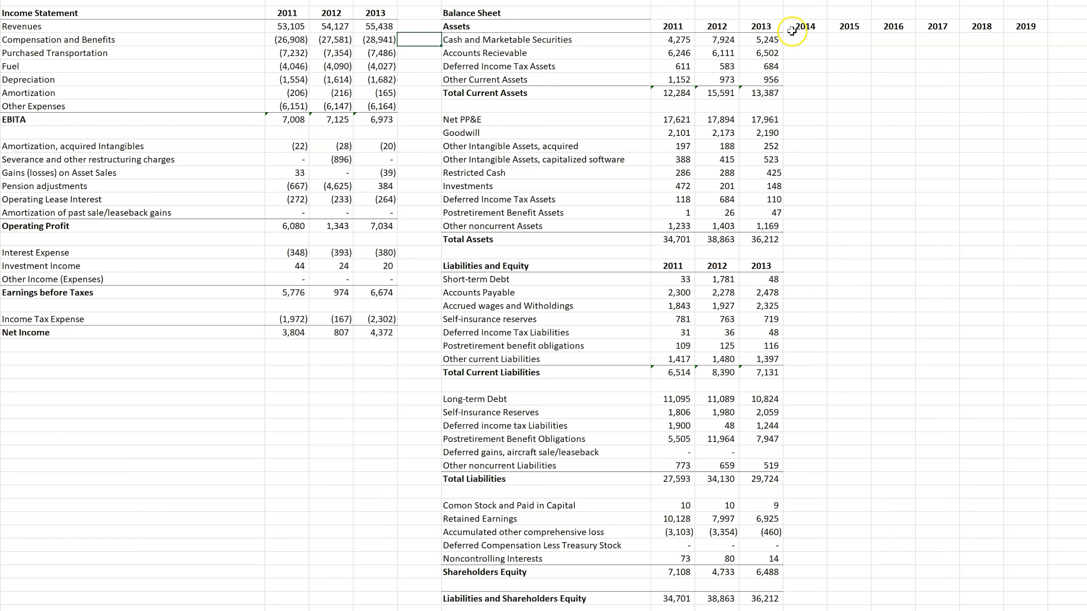
# Step: Clear the 2014–2019 year headers from the balance sheet's Assets section
pyautogui.moveTo(792, 30); pyautogui.dragTo(1036, 33)
pyautogui.press('Delete')
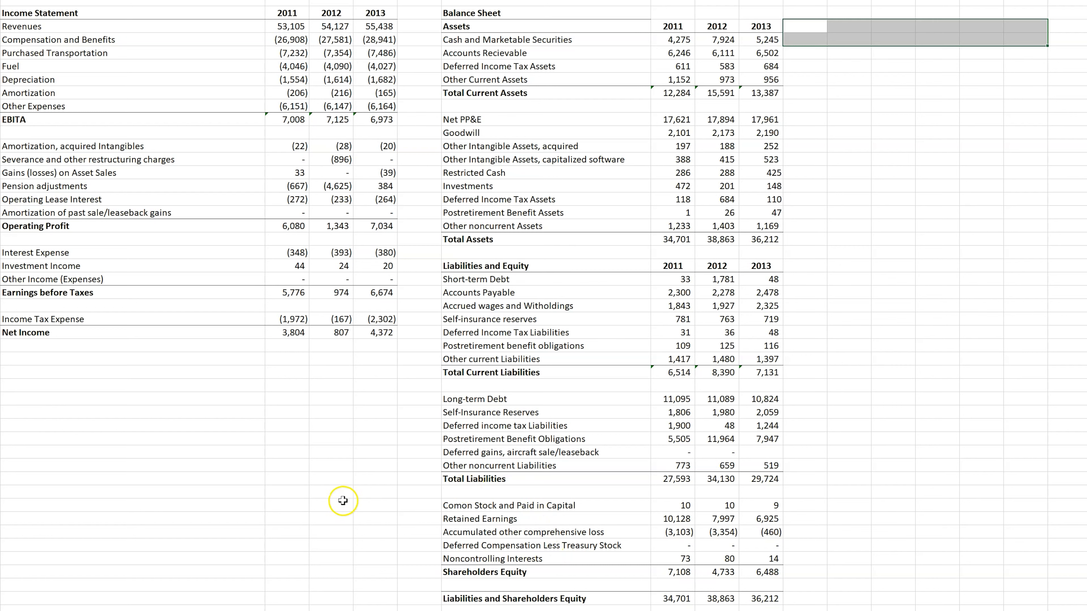
pyautogui.click(1086, 191)
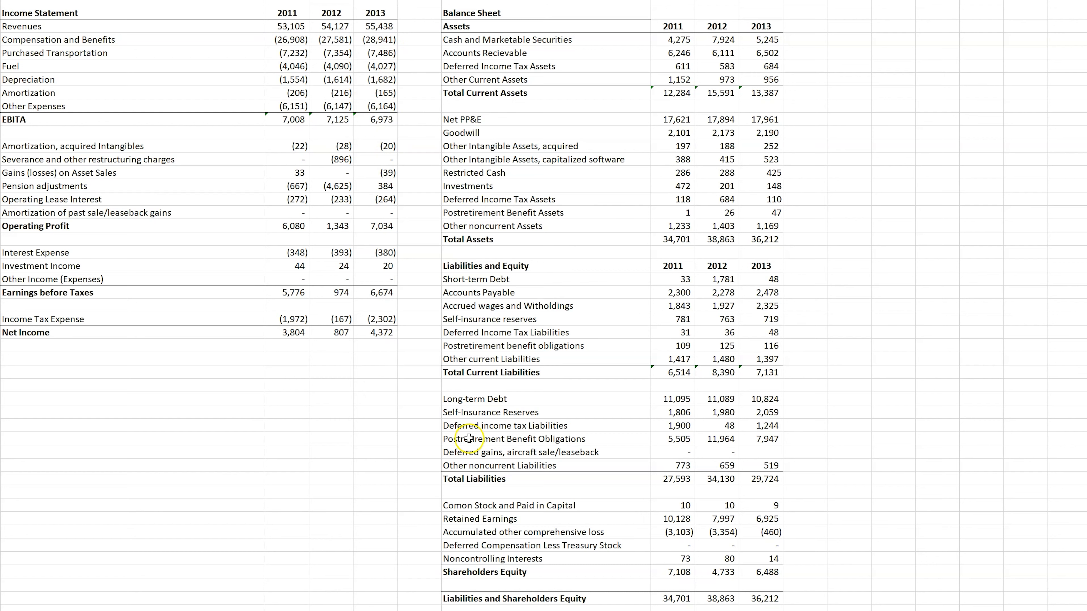
# Step: Review the extent of both statements and shade the Revenues label in the income statement light green
pyautogui.moveTo(26, 17); pyautogui.dragTo(381, 338)
pyautogui.moveTo(471, 8); pyautogui.dragTo(777, 604)
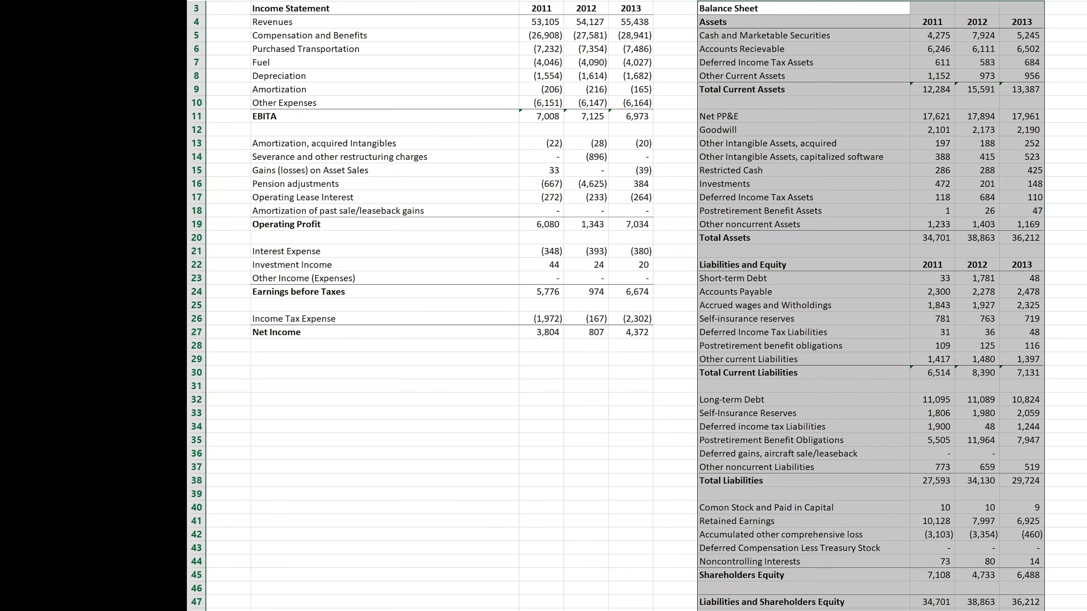
pyautogui.click(381, 398)
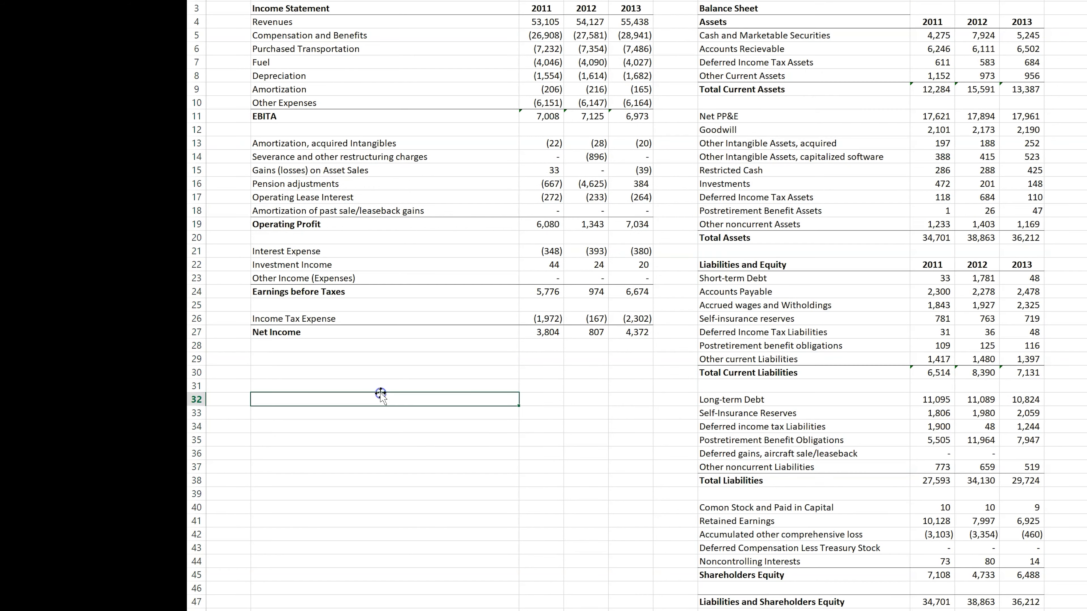
pyautogui.moveTo(381, 393); pyautogui.dragTo(271, 20)
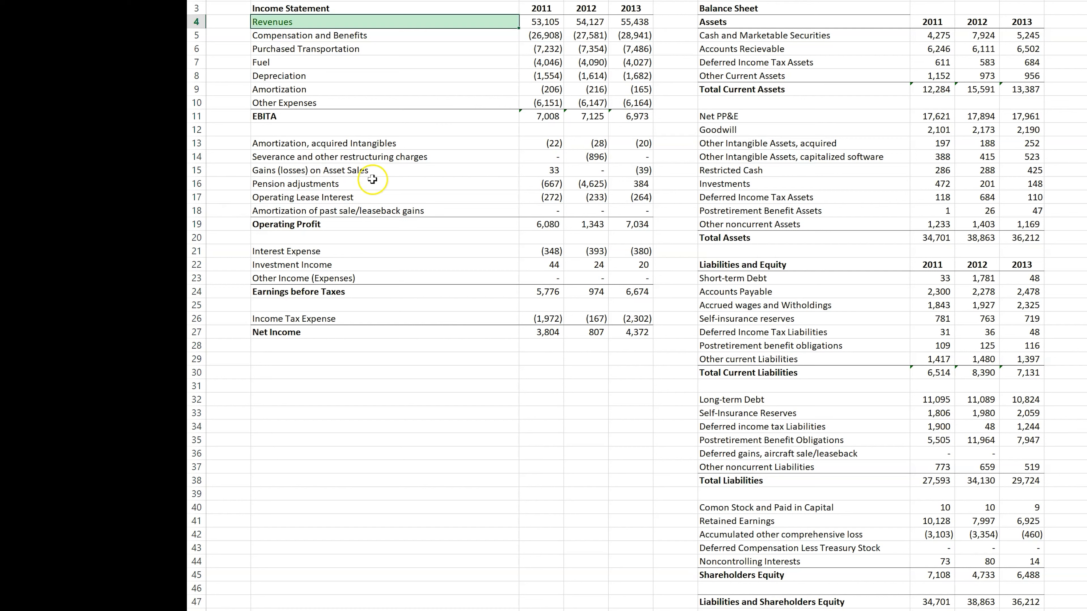
# Step: Examine the adjustment items between EBITA and Operating Profit and the interest and Investment Income rows against Revenues
pyautogui.moveTo(541, 140); pyautogui.dragTo(645, 214)
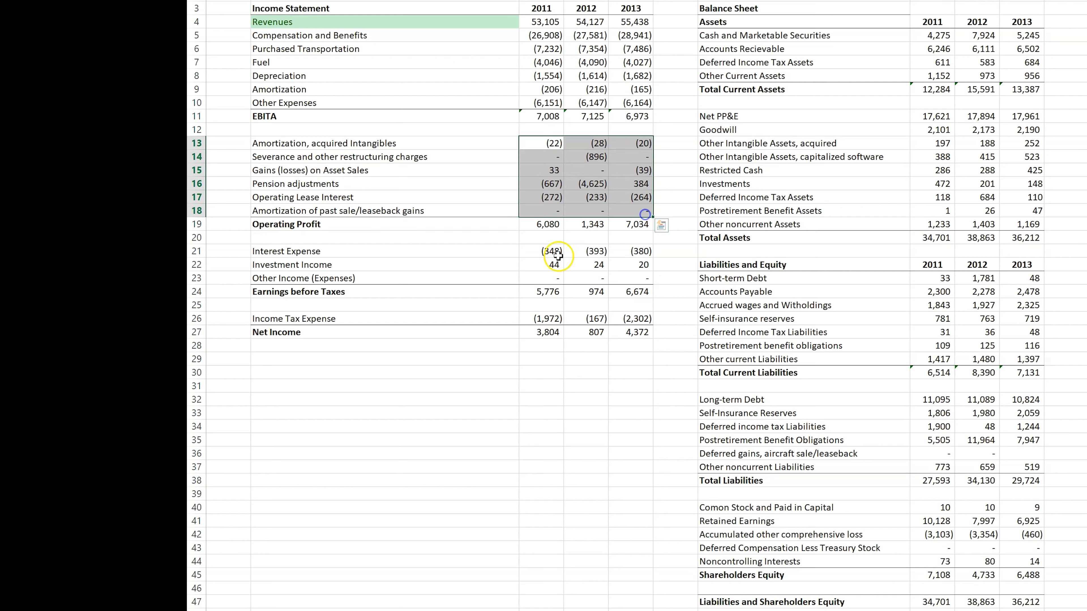
pyautogui.moveTo(553, 252); pyautogui.dragTo(643, 281)
pyautogui.moveTo(549, 264); pyautogui.dragTo(629, 267)
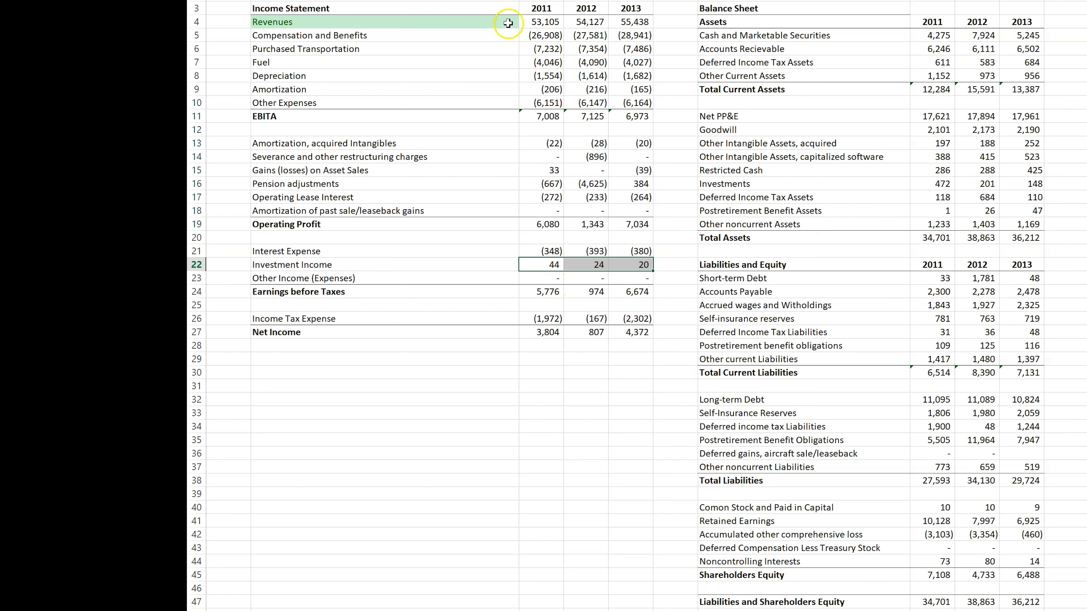
pyautogui.click(354, 22)
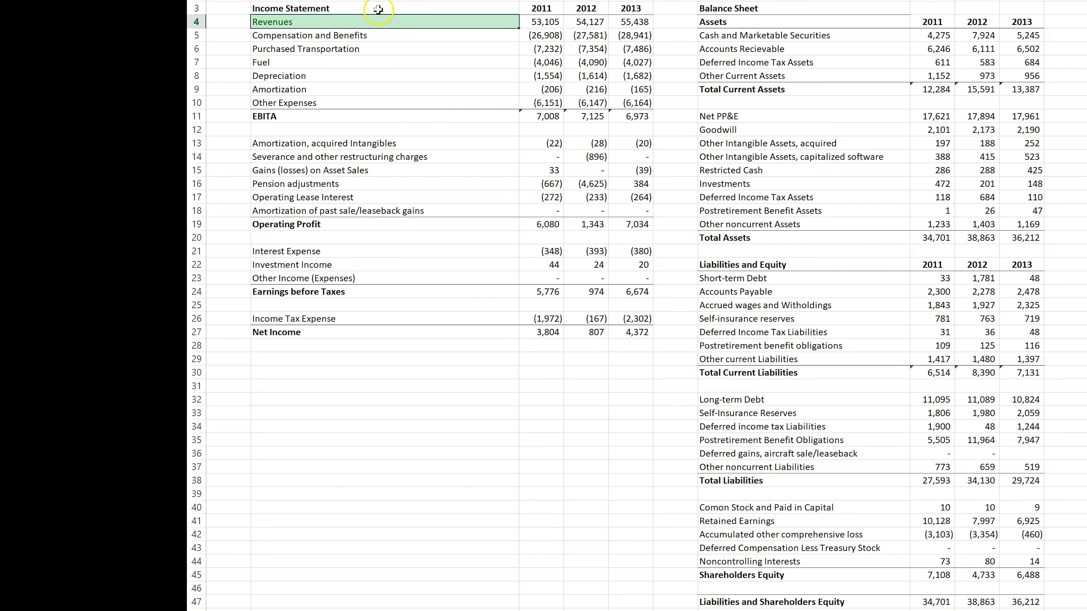
# Step: Shade the Compensation and Benefits and Purchased Transportation labels in the income statement light green
pyautogui.click(345, 35)
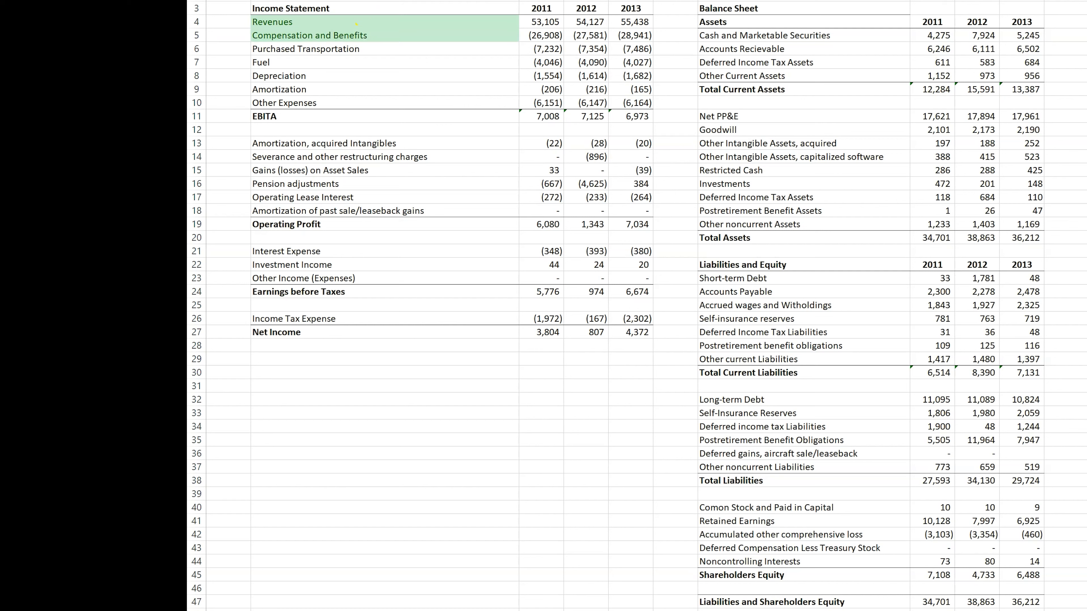
pyautogui.click(214, 0)
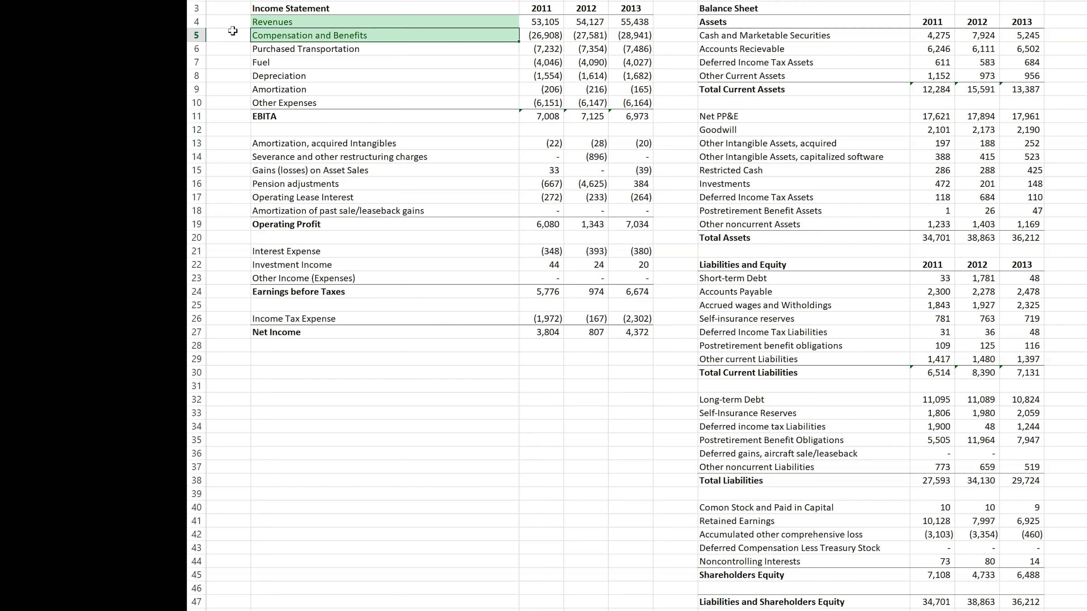
pyautogui.click(300, 51)
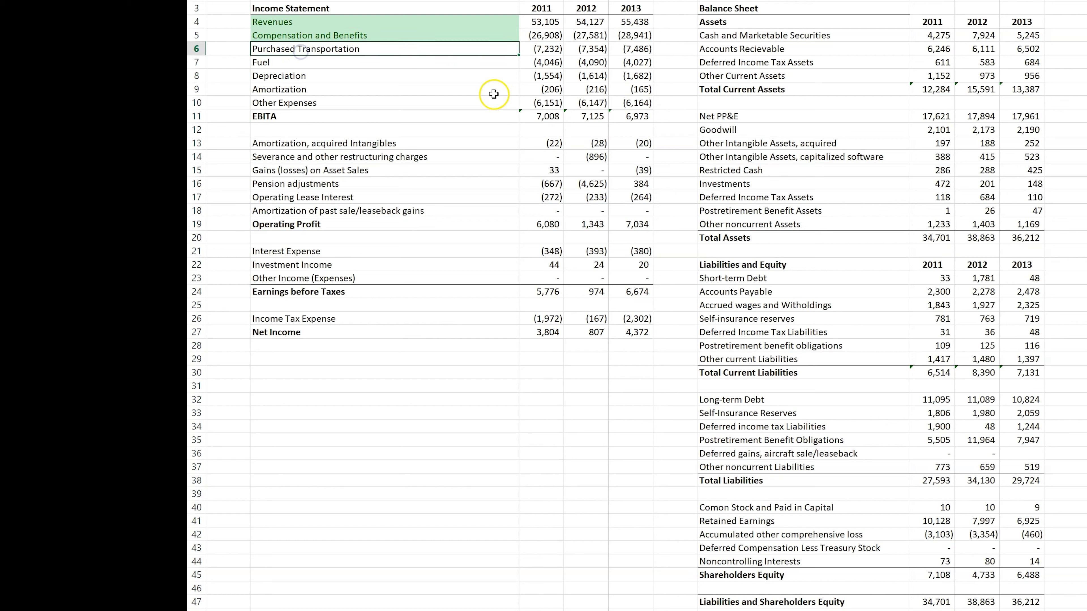
pyautogui.press('F4')
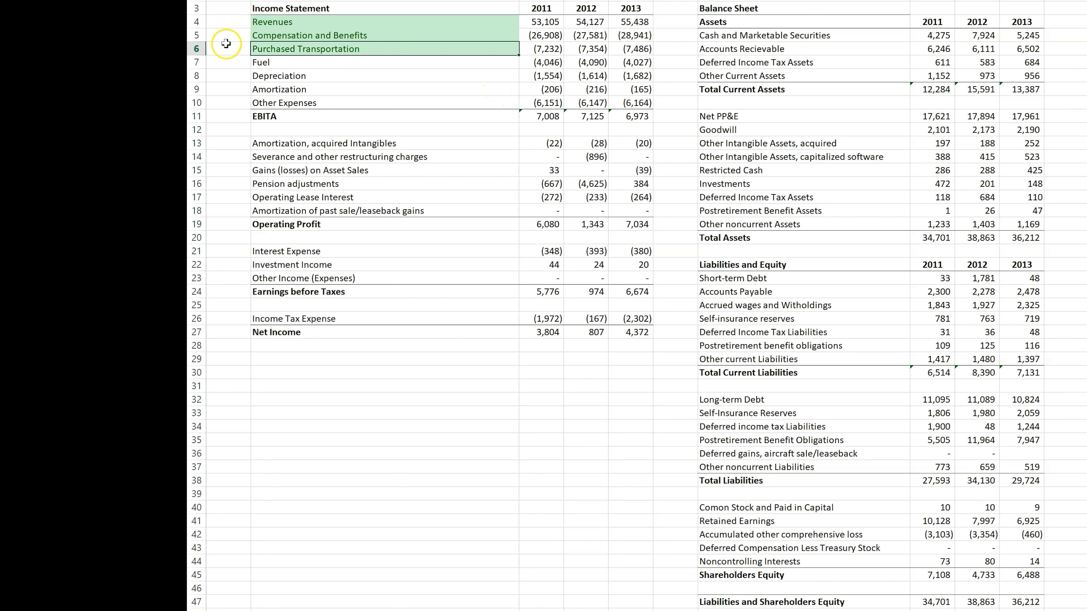
pyautogui.click(231, 35)
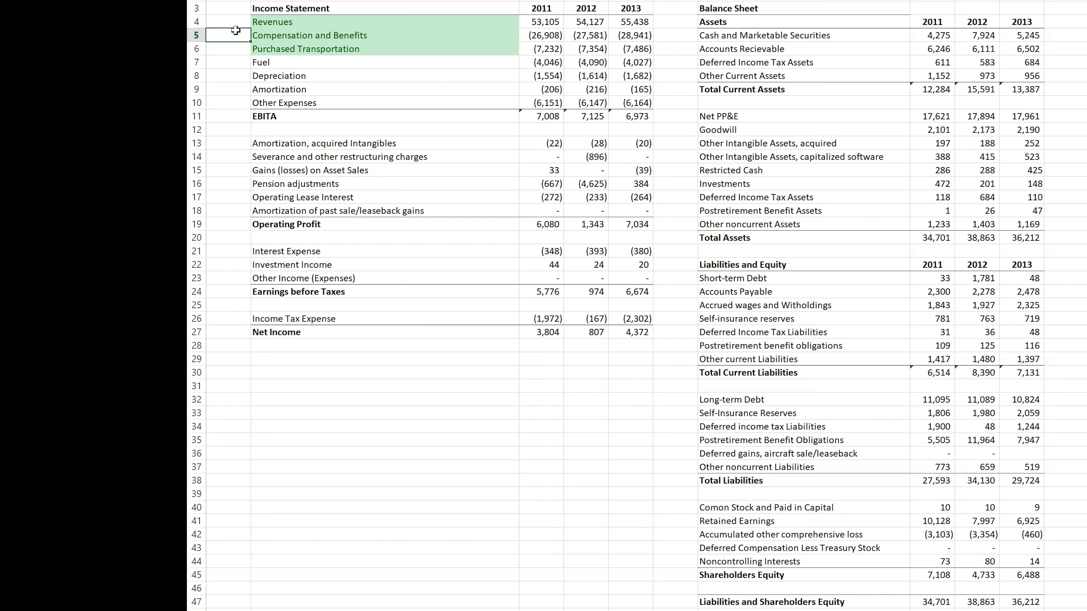
pyautogui.click(641, 49)
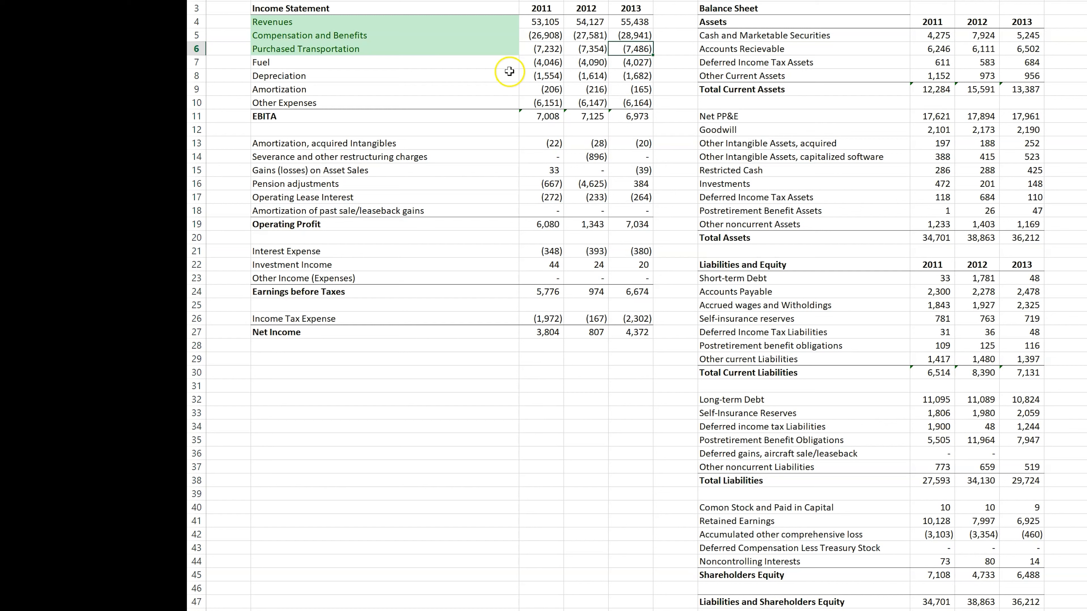
# Step: Shade the Fuel, Depreciation and Amortization labels in the income statement light green
pyautogui.click(427, 70)
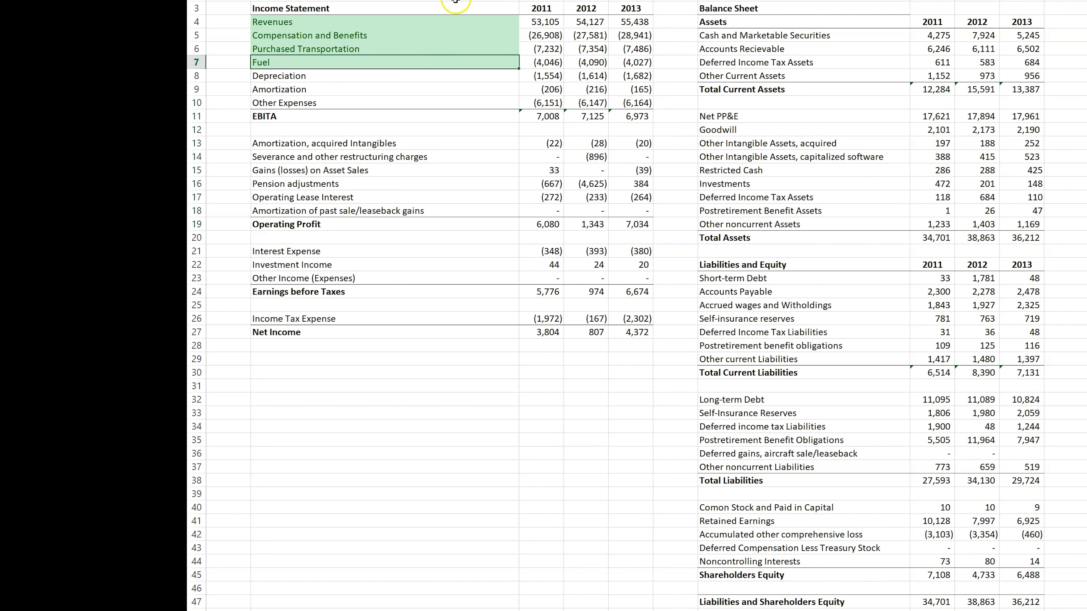
pyautogui.click(226, 61)
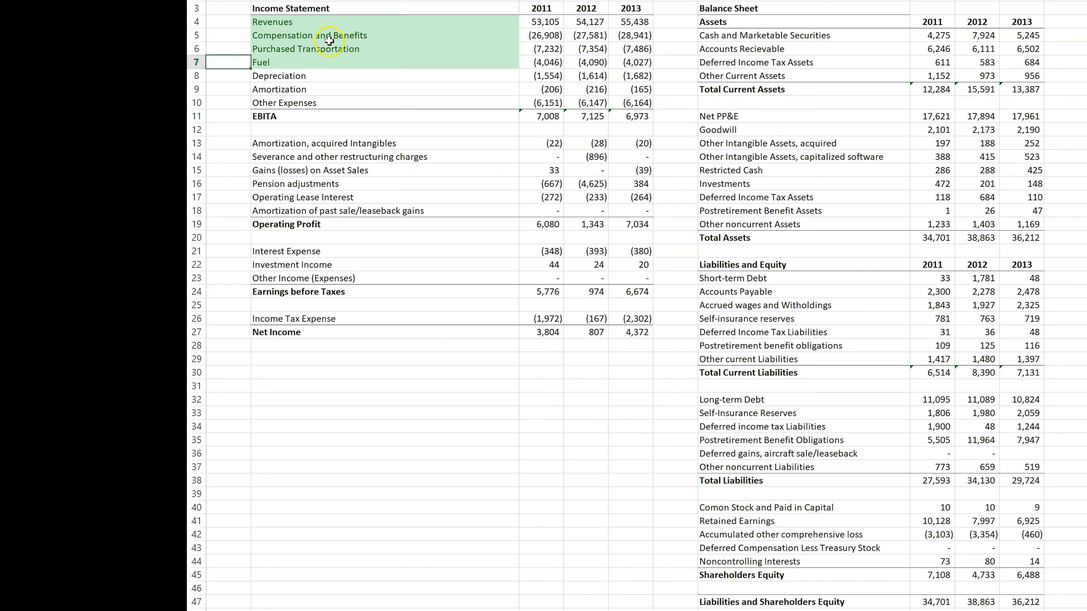
pyautogui.click(303, 76)
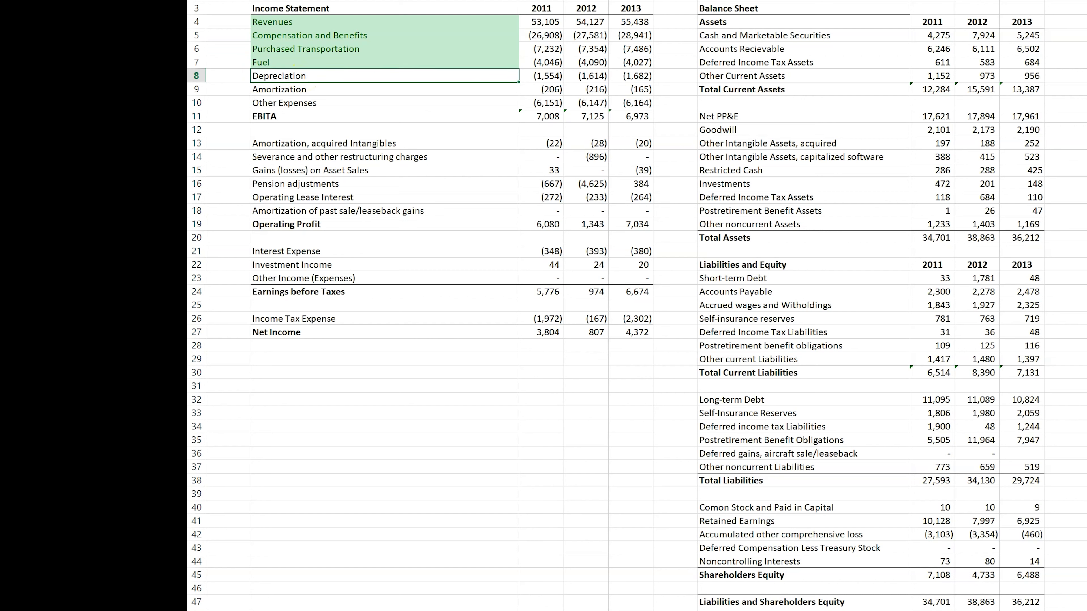
pyautogui.press('F4')
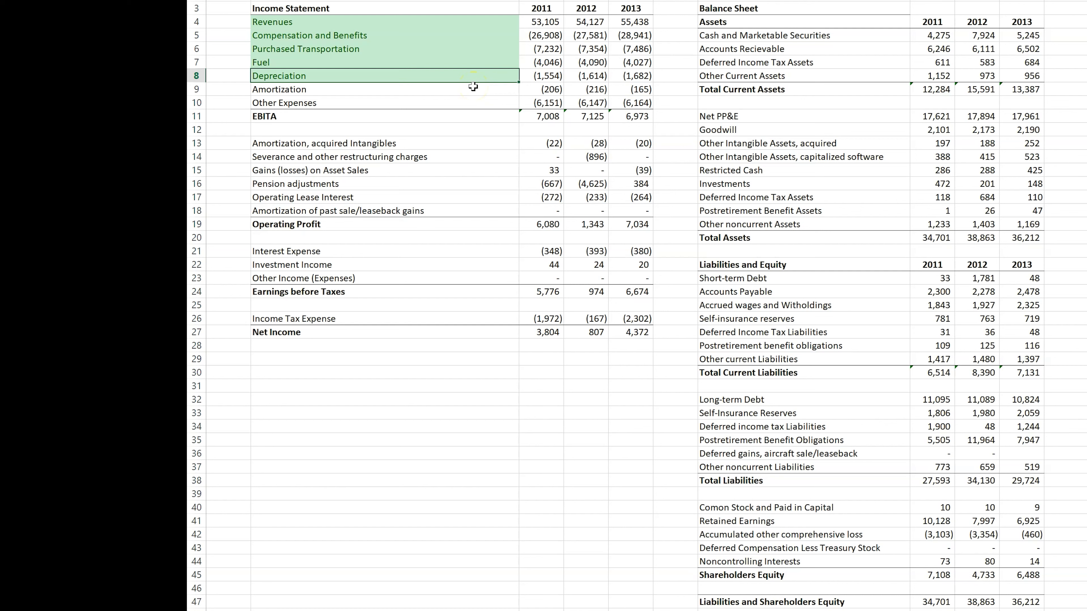
pyautogui.click(409, 91)
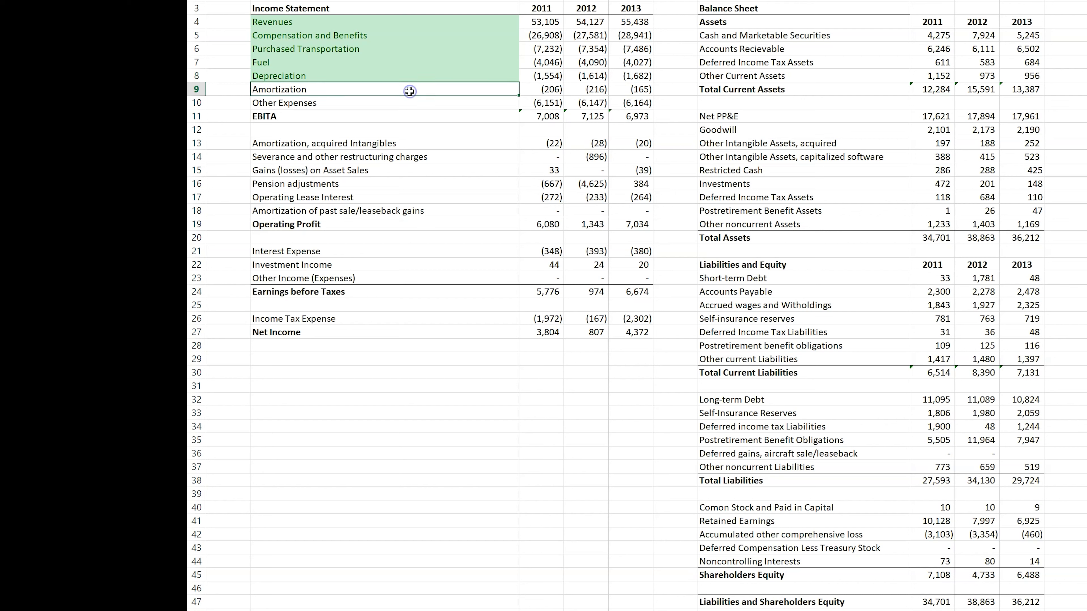
pyautogui.press('F4')
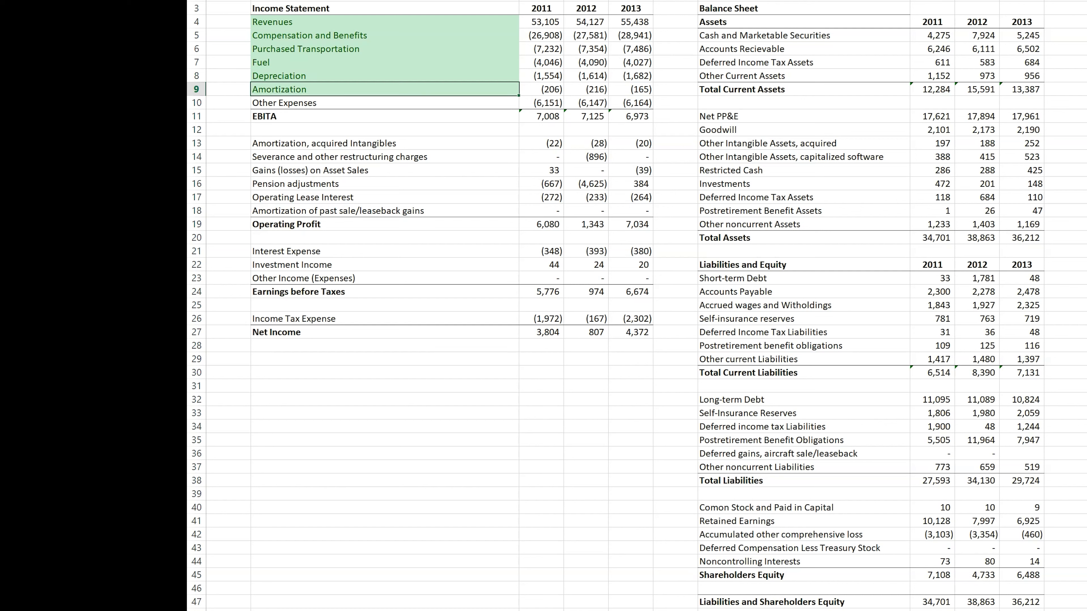
# Step: Extend the Amortization label in the income statement to read "Amortization, capitalized software"
pyautogui.click(235, 79)
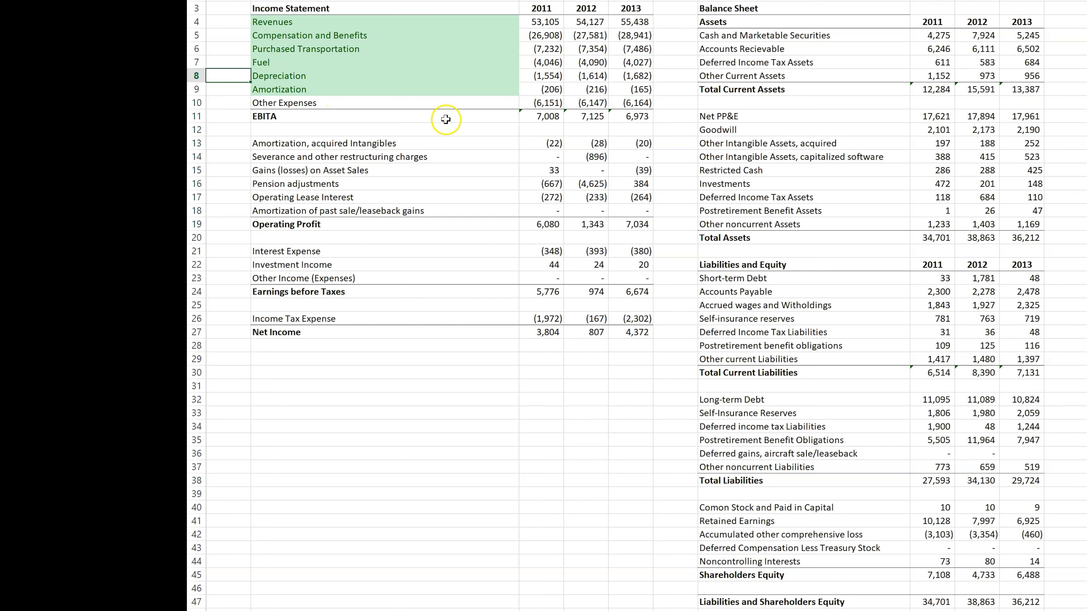
pyautogui.click(308, 91)
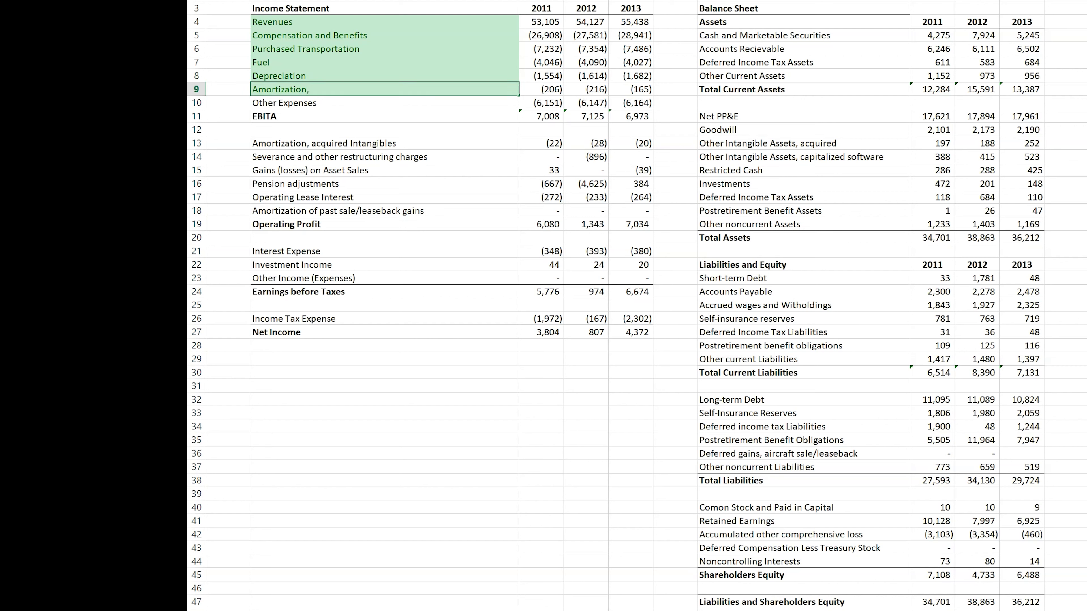
pyautogui.click(316, 143)
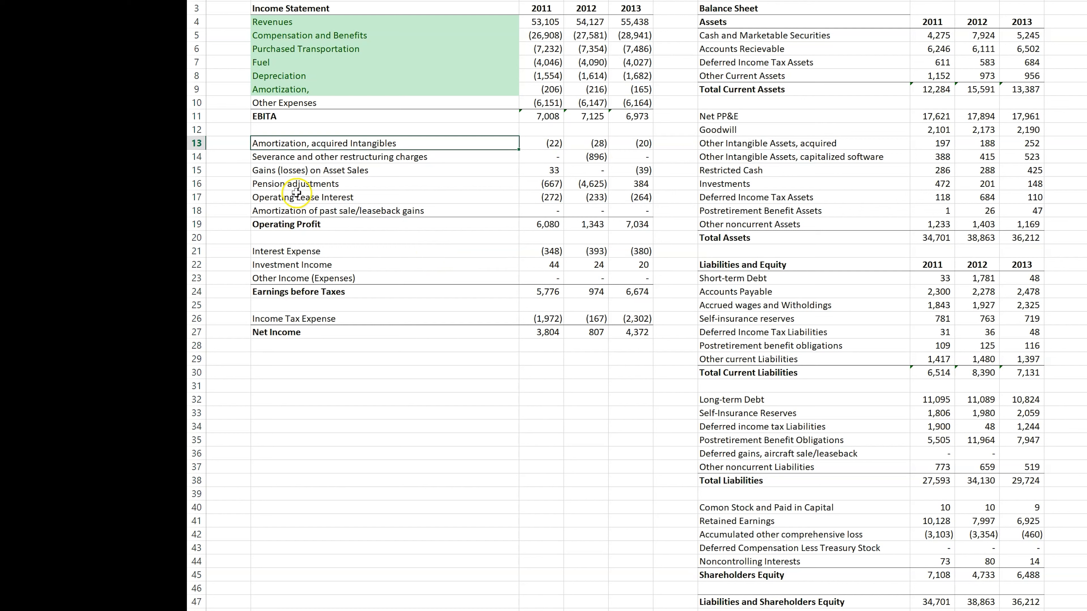
pyautogui.click(305, 89)
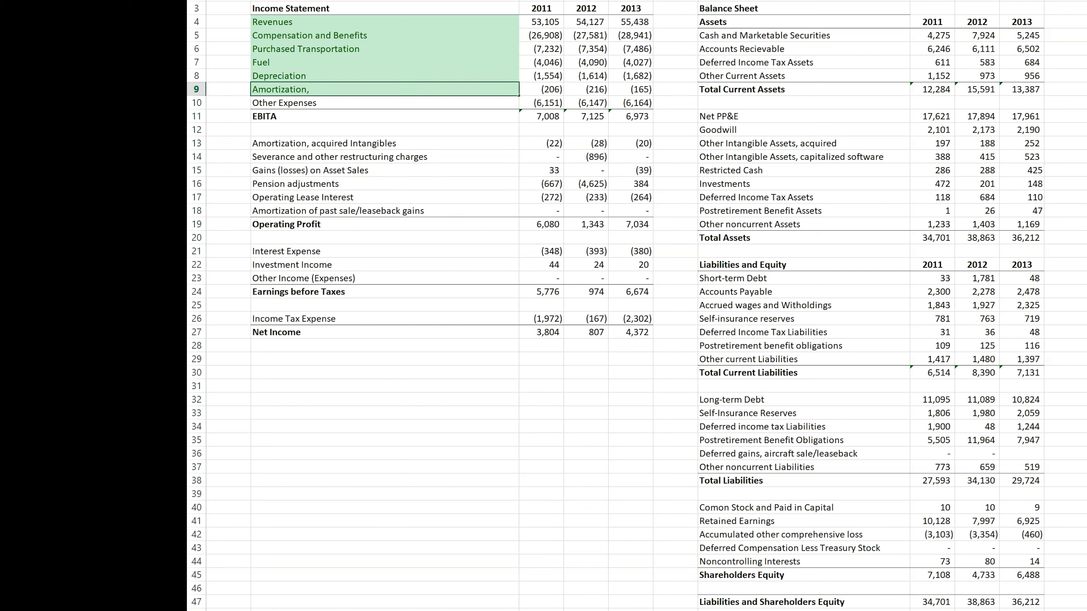
pyautogui.write('capitalized software')
pyautogui.press('Return')
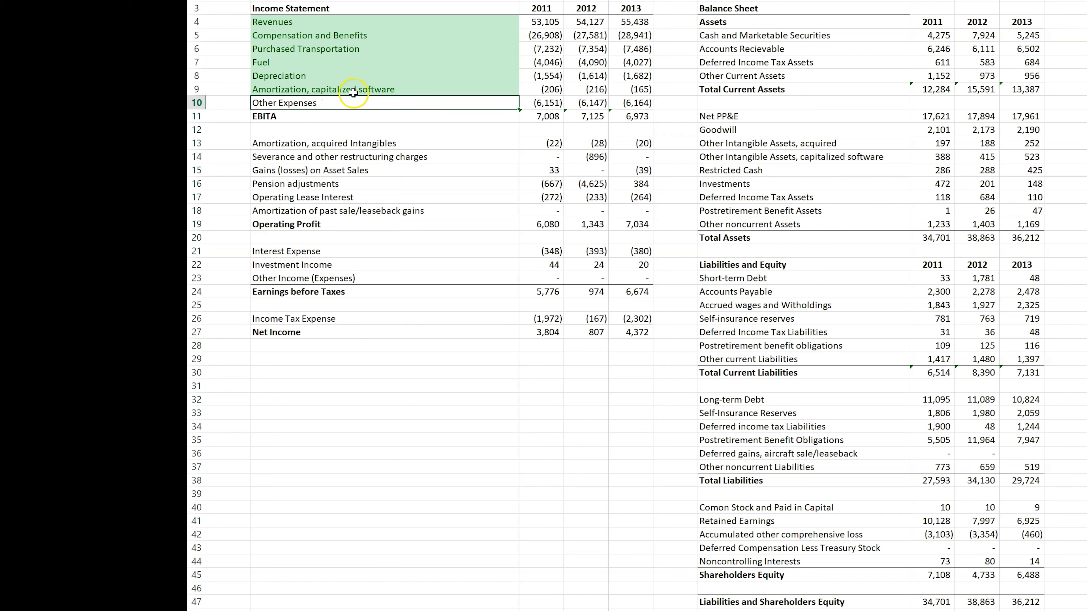
# Step: Compare the capitalized software amortization row above EBITA with the acquired intangibles amortization row below it
pyautogui.click(310, 91)
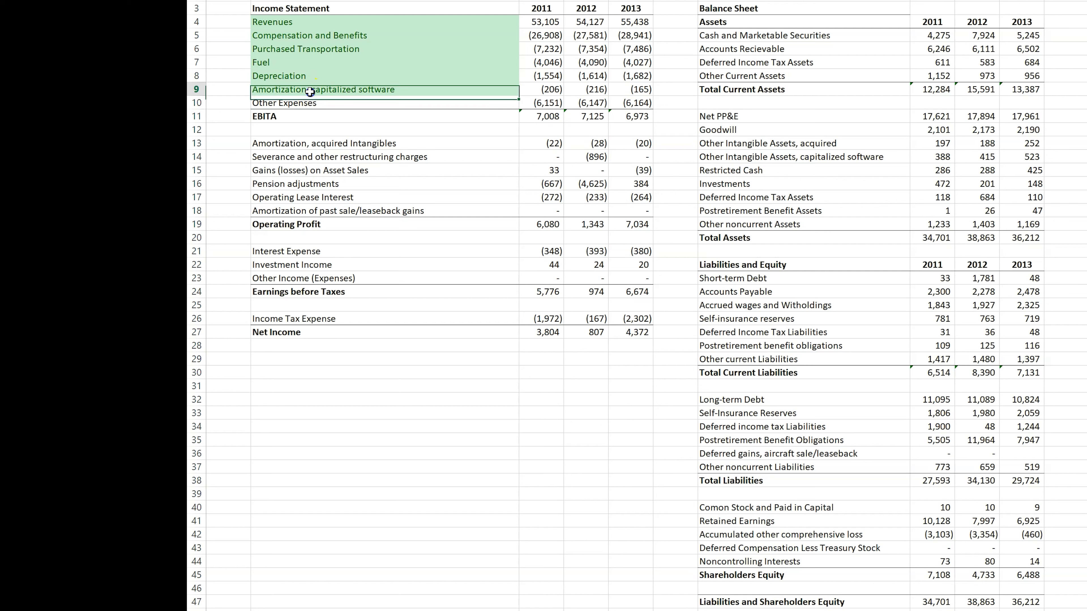
pyautogui.keyDown('ctrl'); pyautogui.click(317, 143); pyautogui.keyUp('ctrl')
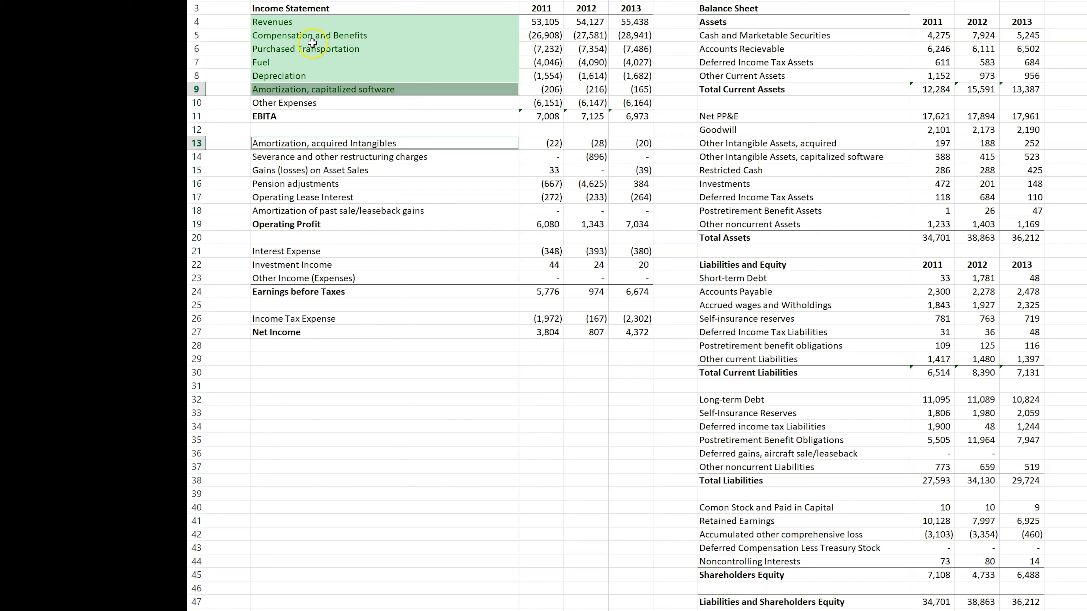
pyautogui.click(367, 90)
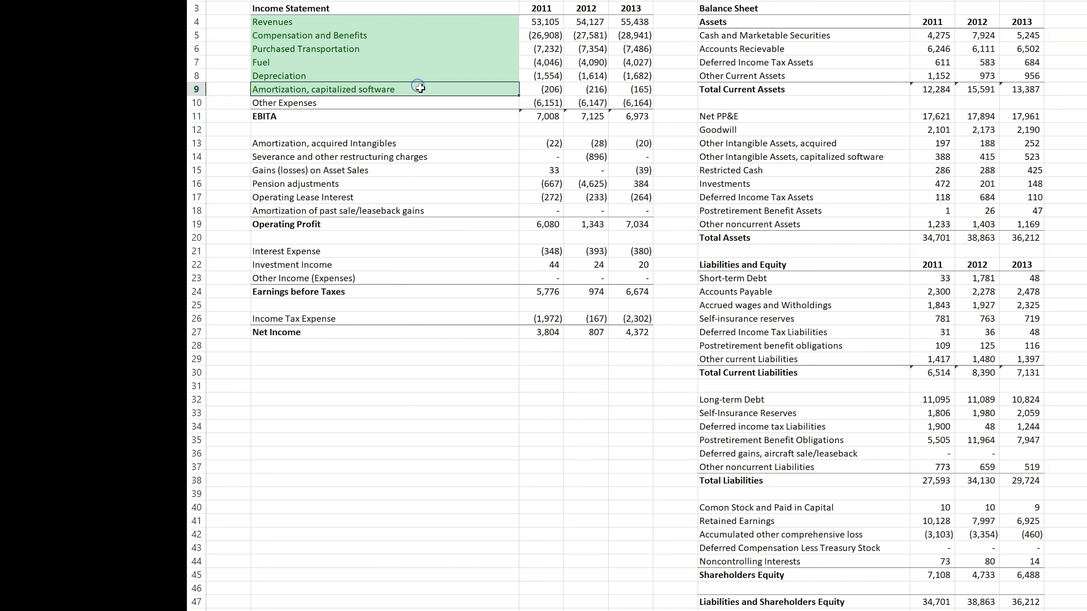
pyautogui.click(396, 76)
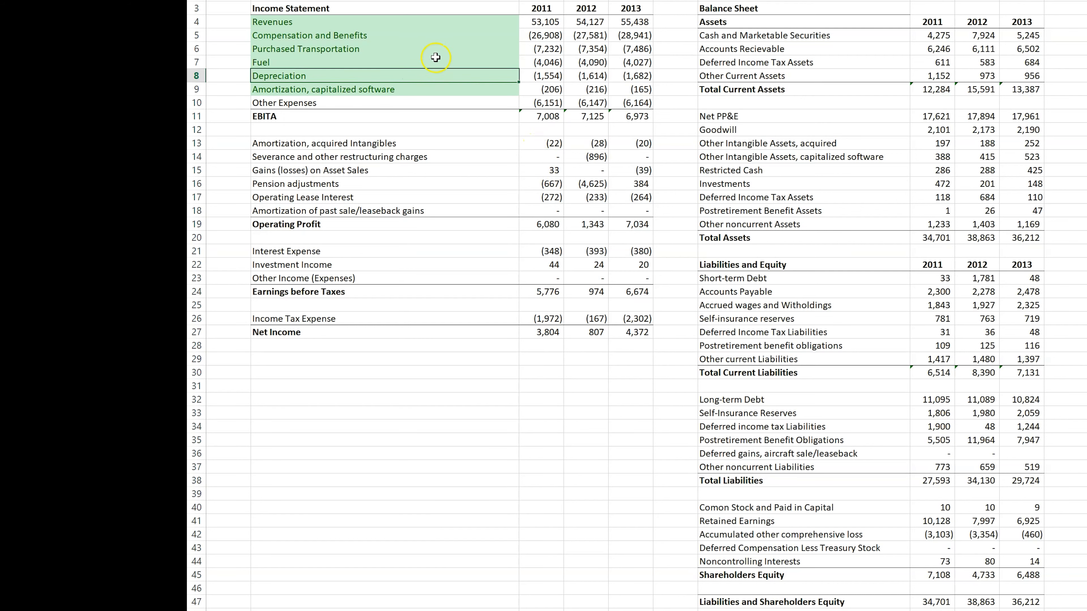
pyautogui.click(432, 89)
pyautogui.click(449, 102)
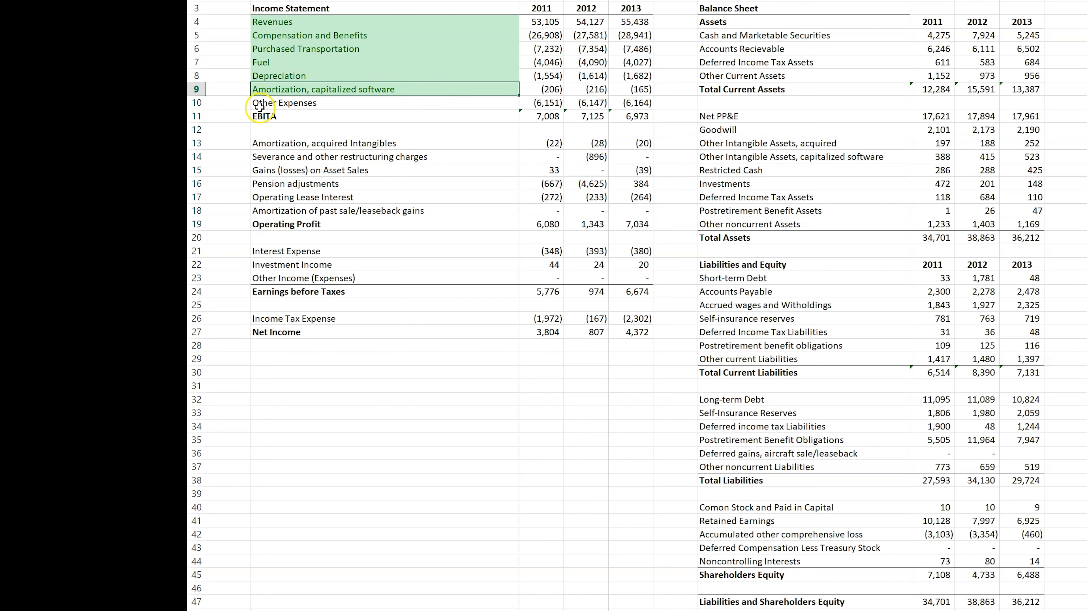
pyautogui.click(274, 116)
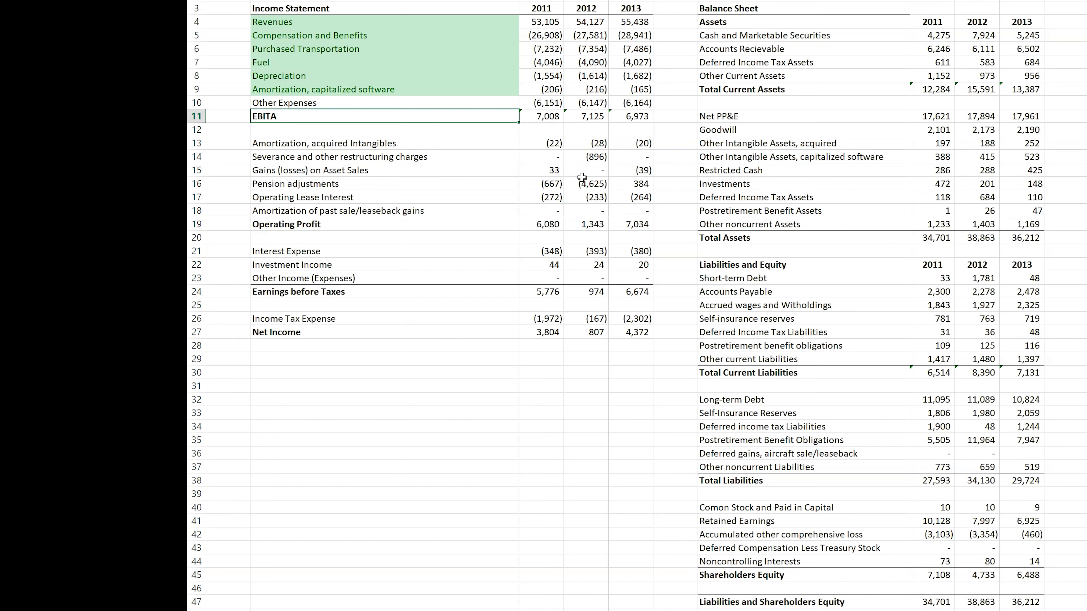
pyautogui.click(293, 143)
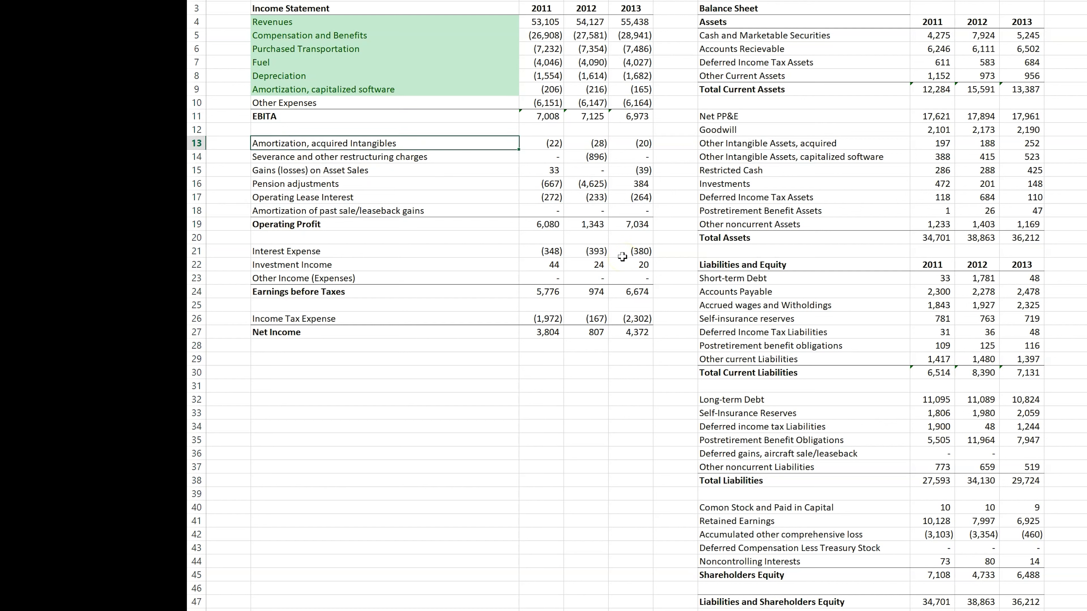
pyautogui.click(289, 89)
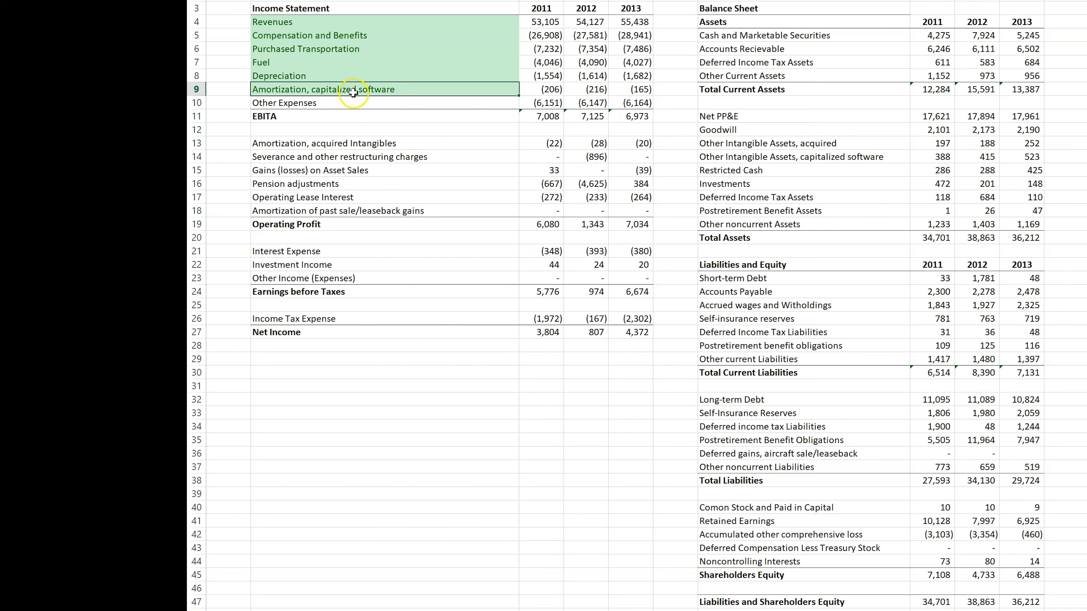
# Step: Shade the Other Expenses label light yellow and extend it to read "Other Expenses, only operating other expenses."
pyautogui.click(329, 105)
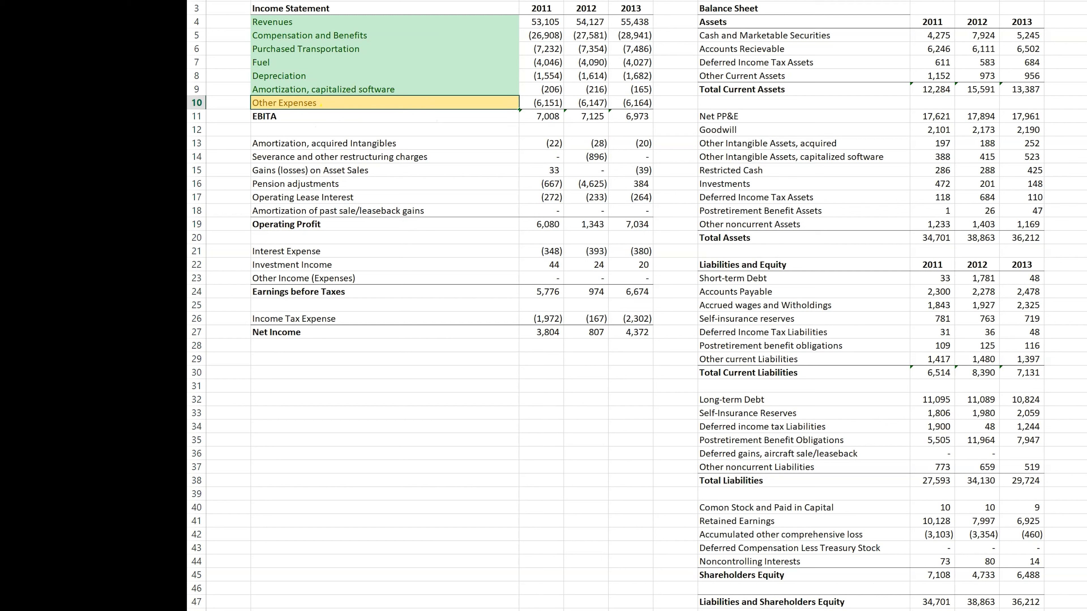
pyautogui.write('only operating other expenses.')
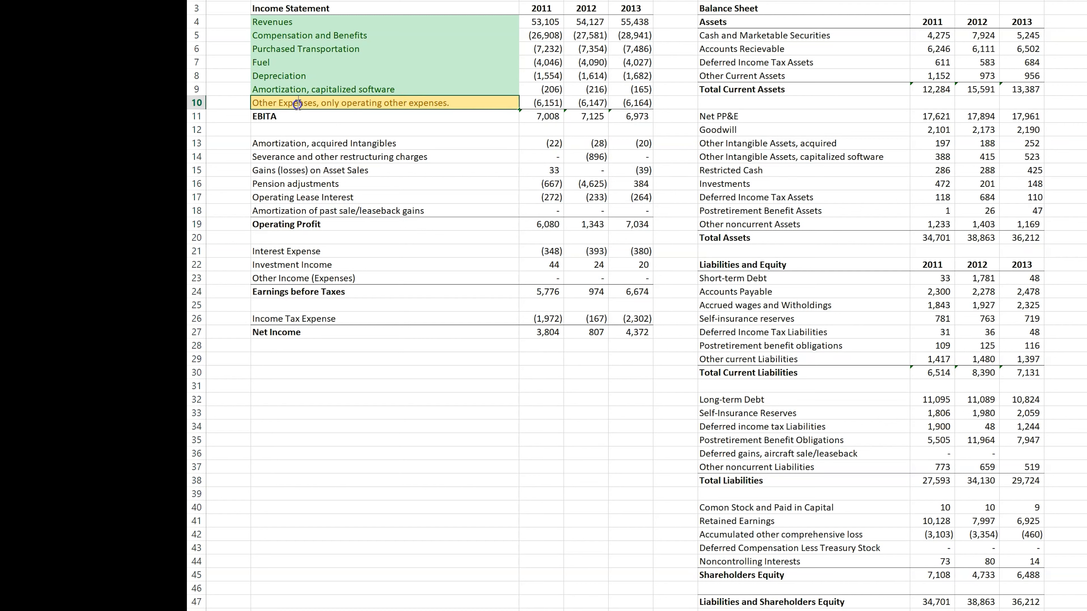
pyautogui.moveTo(255, 103); pyautogui.dragTo(321, 105)
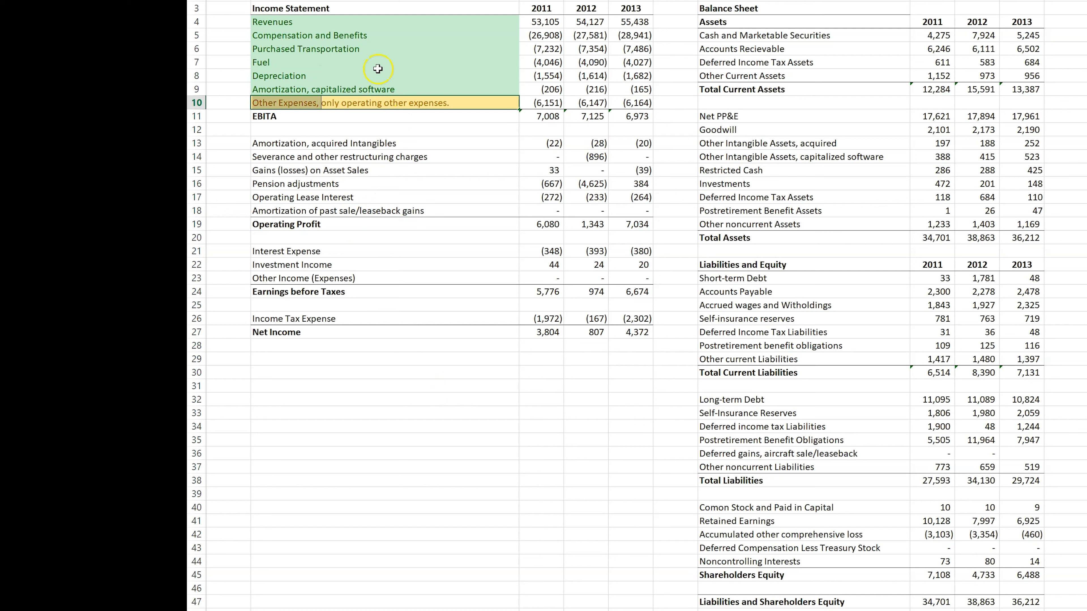
pyautogui.click(276, 102)
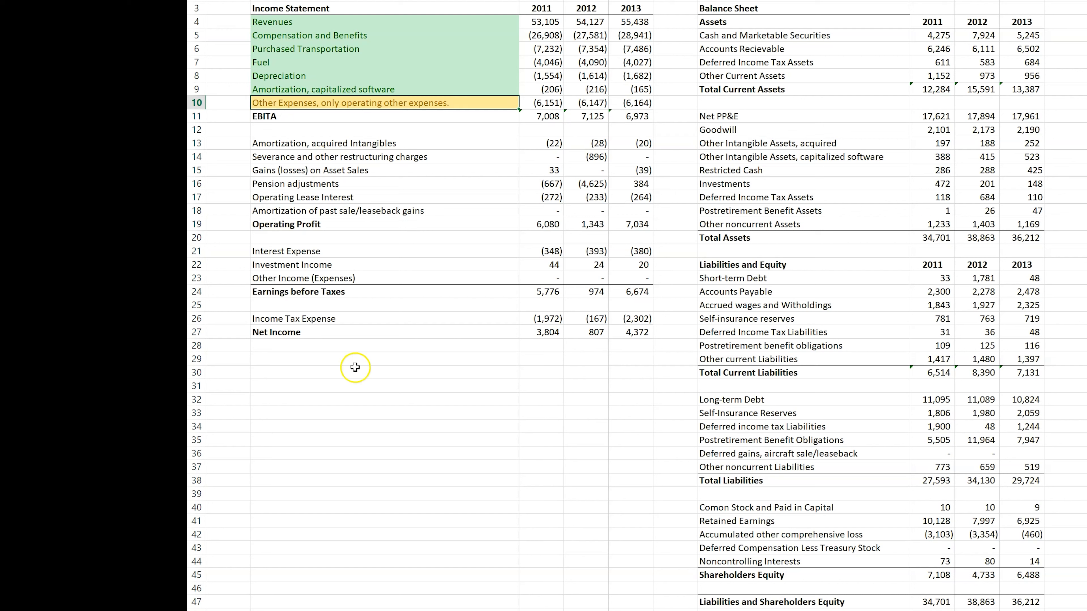
# Step: Enter the heading "other expenses" in row 31 below the income statement, with 1, 2 and 2 in the rows beneath it
pyautogui.click(272, 384)
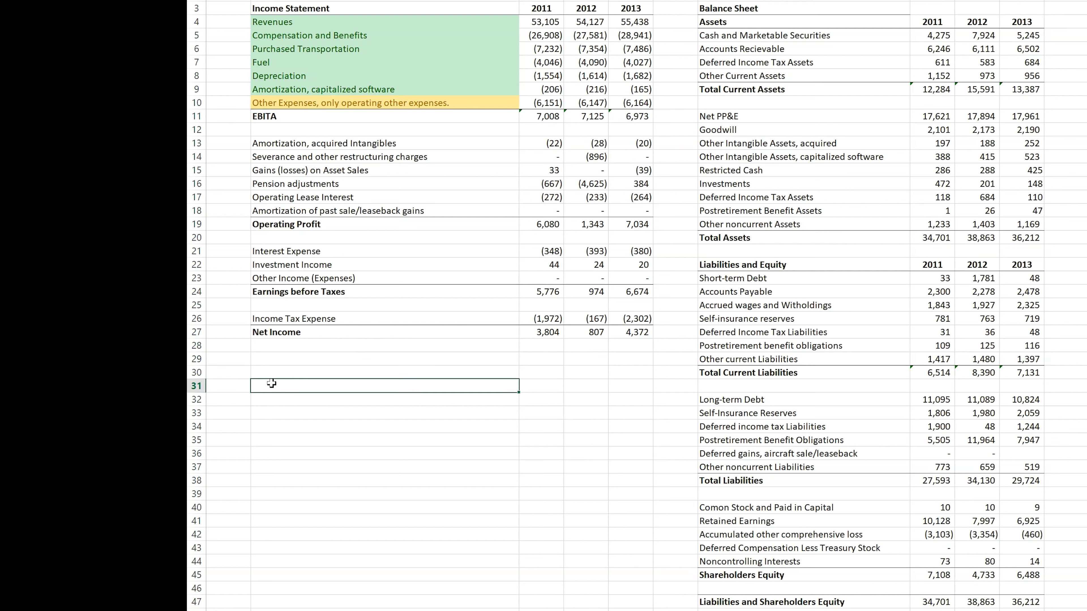
pyautogui.write('other exape')
pyautogui.press('BackSpace')
pyautogui.press('BackSpace')
pyautogui.press('BackSpace')
pyautogui.write('penses')
pyautogui.press('Return')
pyautogui.write('1')
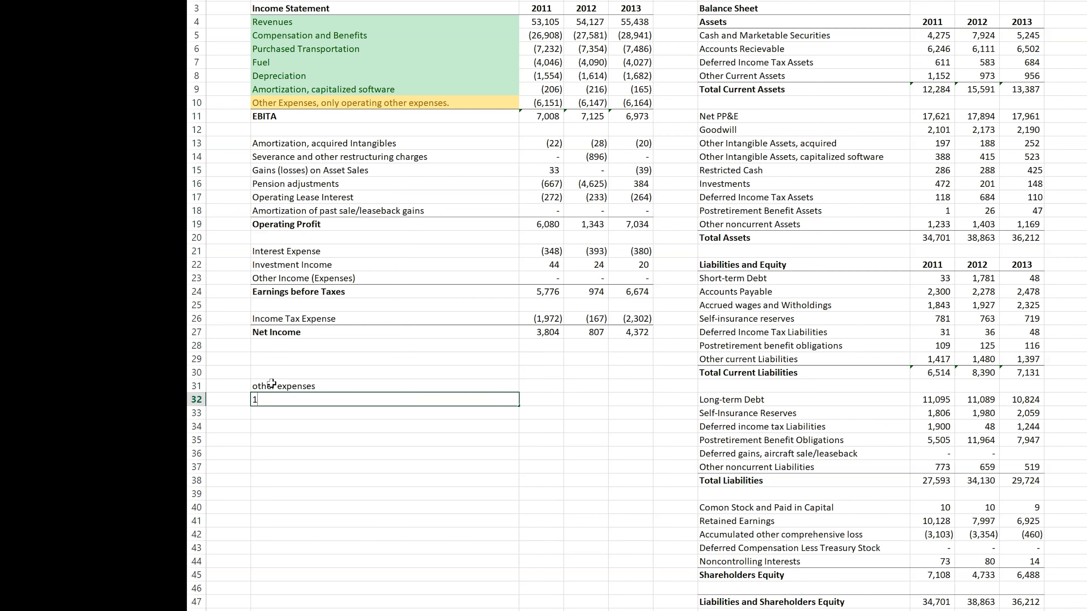
pyautogui.press('Return')
pyautogui.write('2')
pyautogui.press('Return')
pyautogui.write('2')
pyautogui.press('Return')
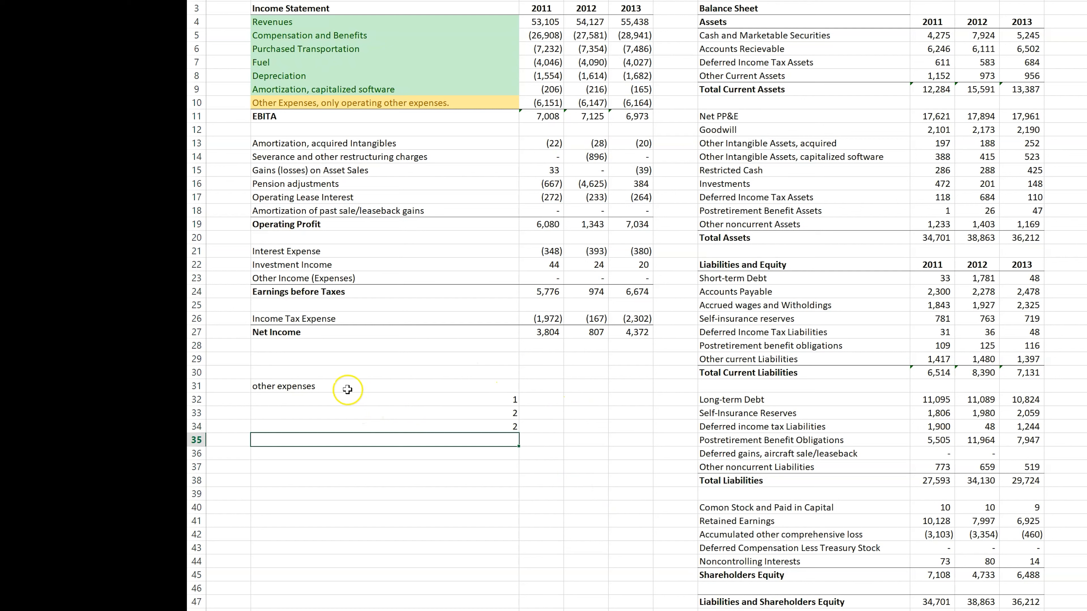
# Step: Shade the first and third values under the "other expenses" heading light green
pyautogui.click(403, 400)
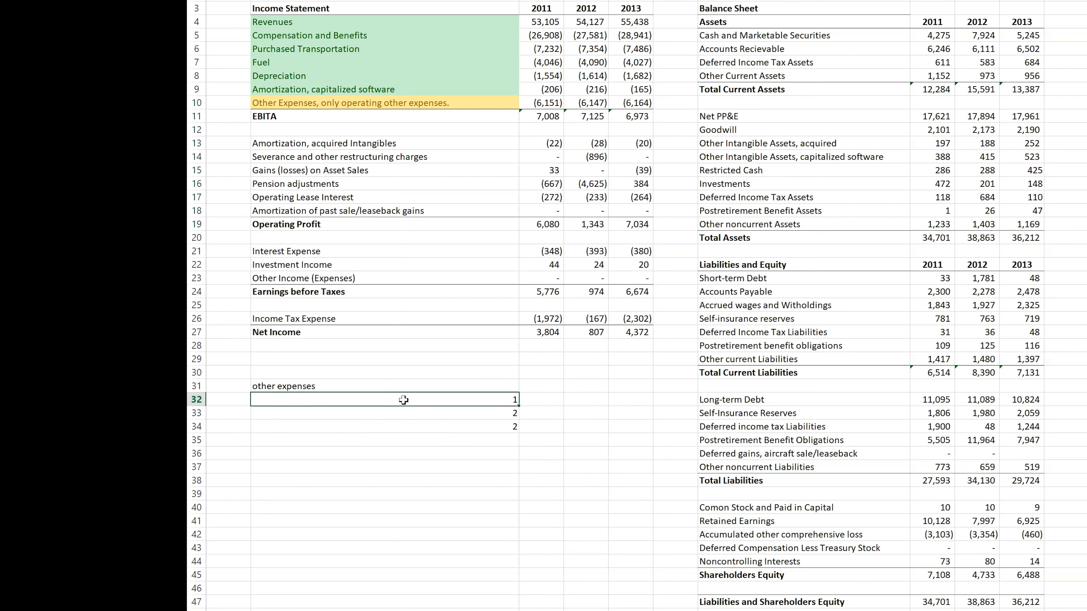
pyautogui.press('F4')
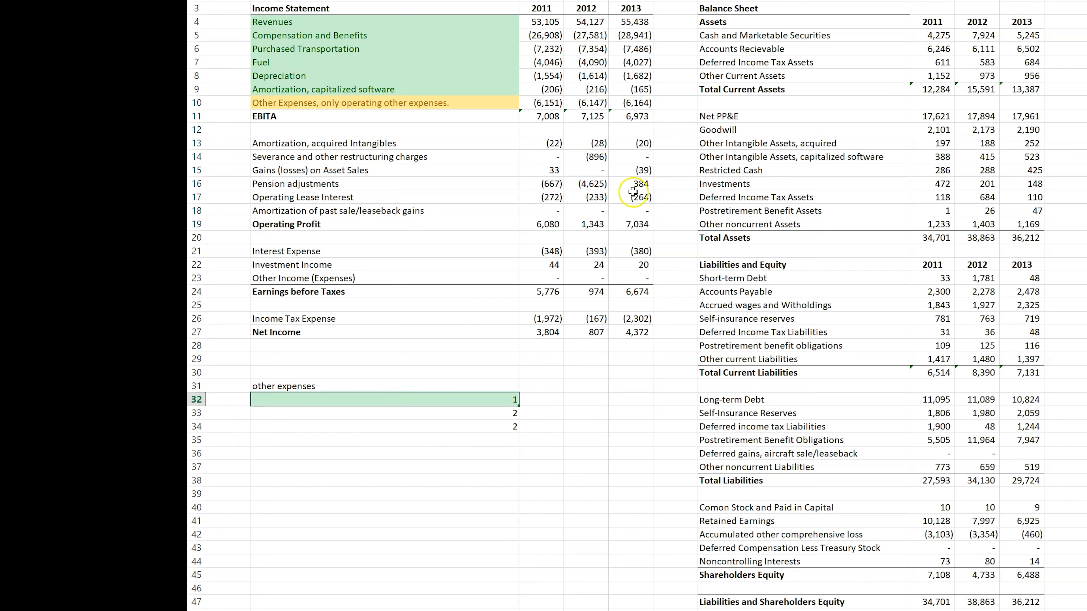
pyautogui.click(458, 426)
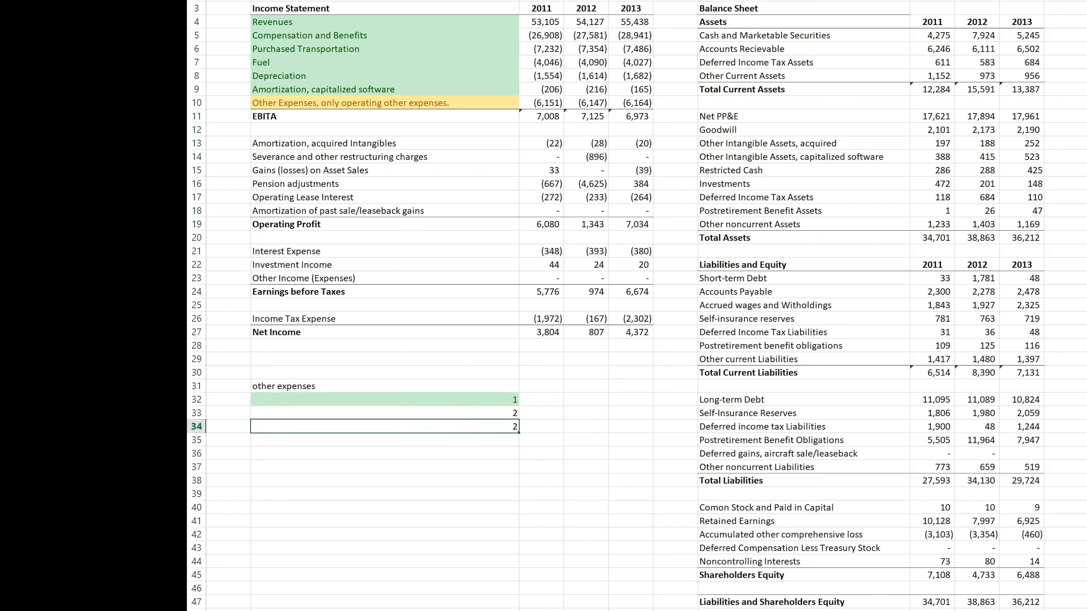
pyautogui.press('F4')
# Step: Review the 2011 Other Expenses amount and enter 4528 in the 2011 column of row 35, just below the example list
pyautogui.click(545, 438)
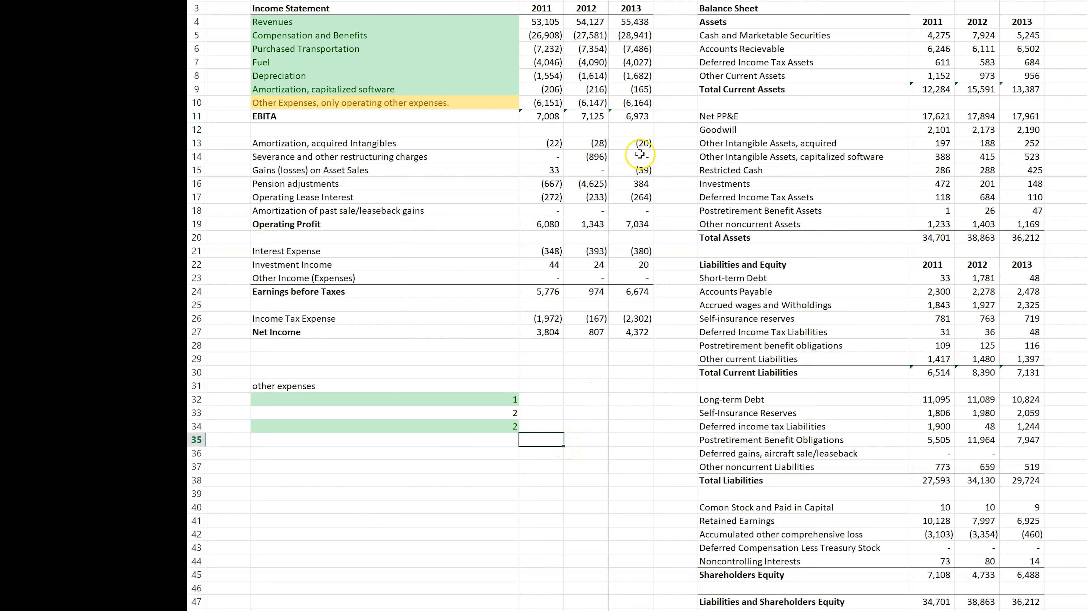
pyautogui.click(544, 94)
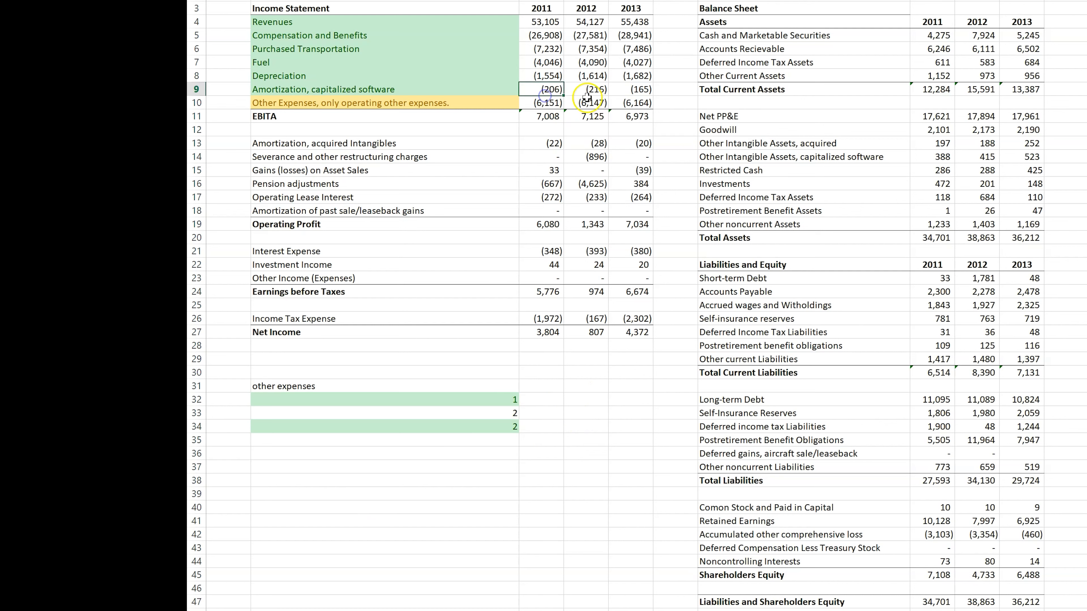
pyautogui.click(544, 100)
pyautogui.click(530, 440)
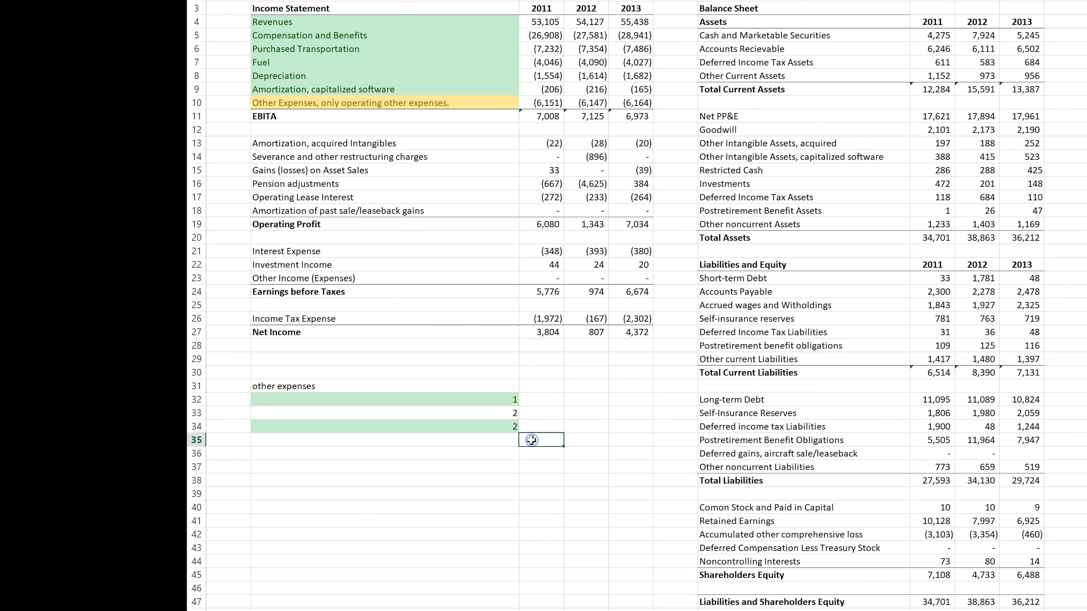
pyautogui.write('4.')
pyautogui.write('528')
pyautogui.press('Return')
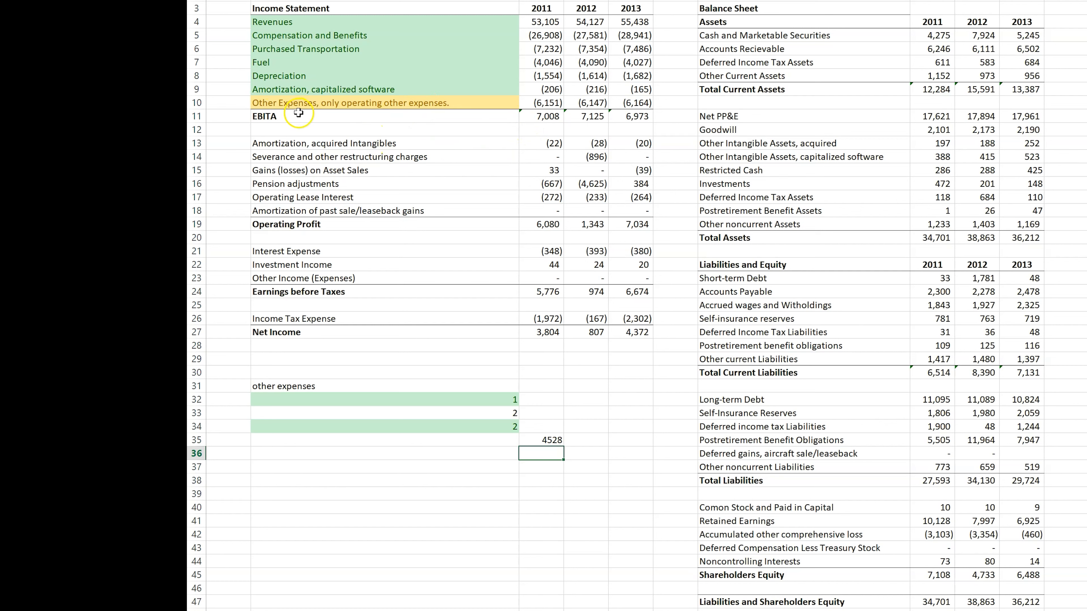
# Step: Shade the "Amortization, acquired Intangibles" label light red and compare it with the capitalized software amortization row
pyautogui.click(299, 145)
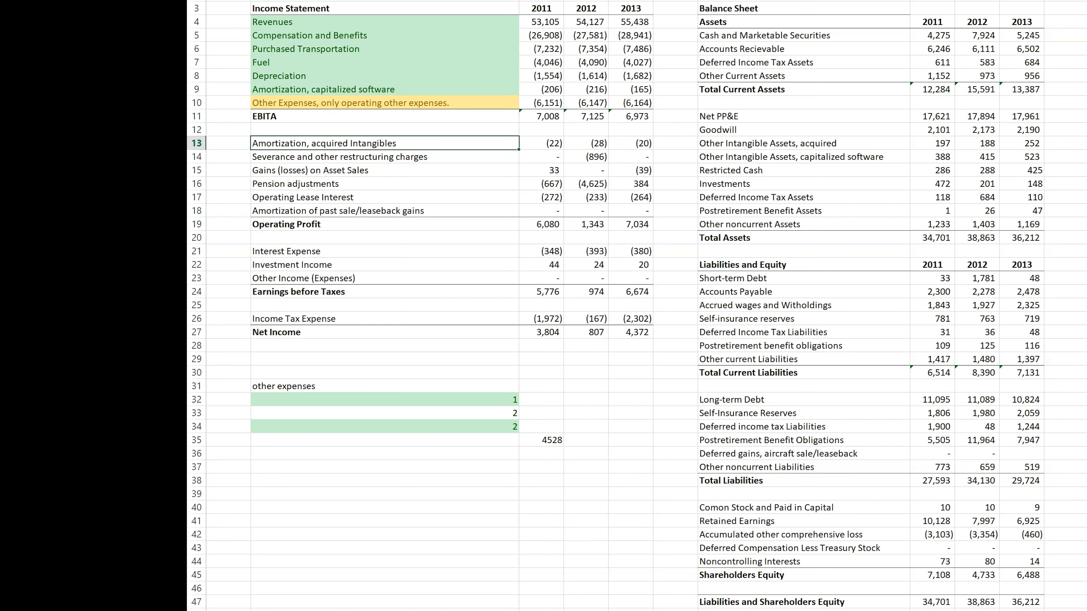
pyautogui.click(732, 1)
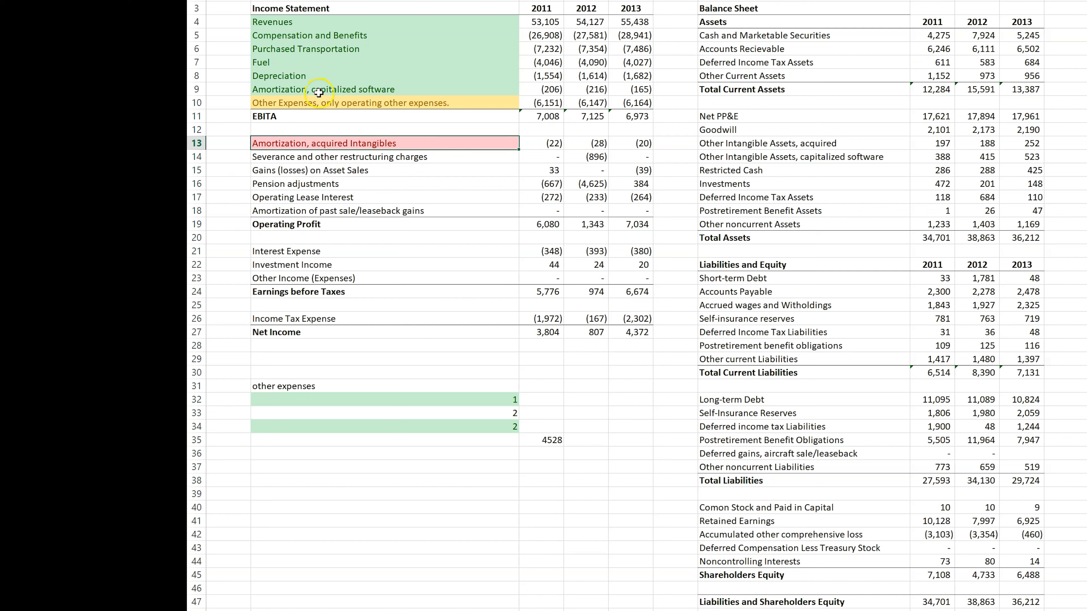
pyautogui.click(280, 88)
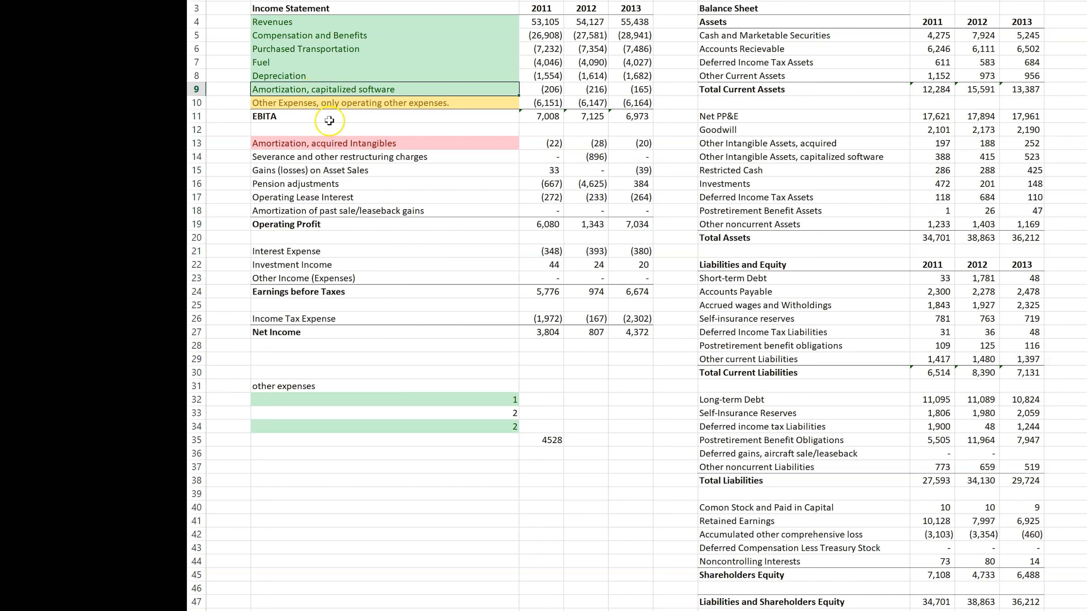
pyautogui.click(319, 142)
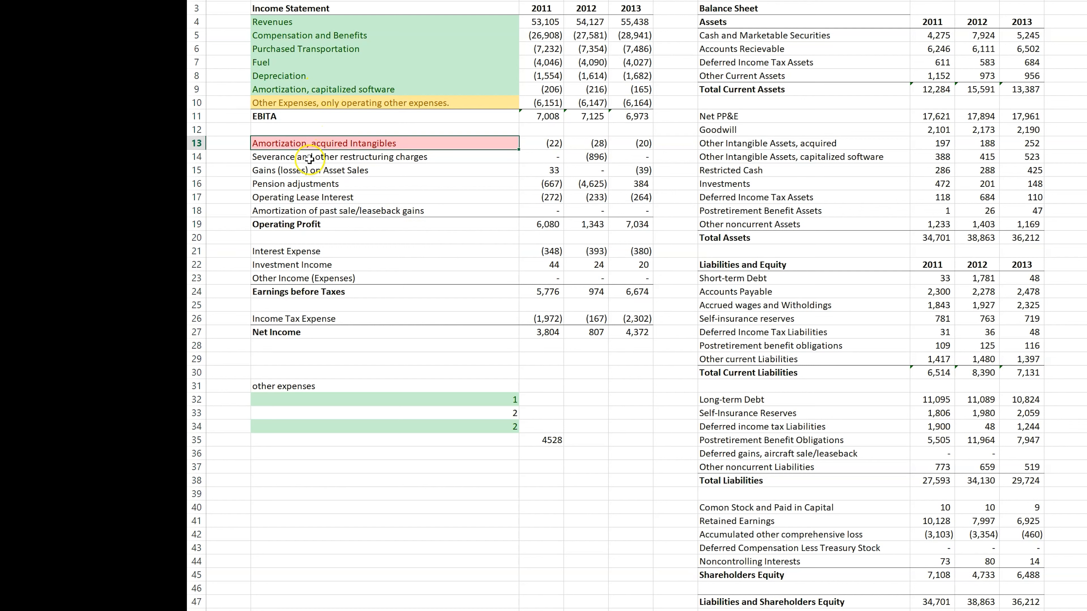
# Step: Shade the "Severance and other restructuring charges" label light red and check its 2011 and 2012 amounts
pyautogui.click(352, 162)
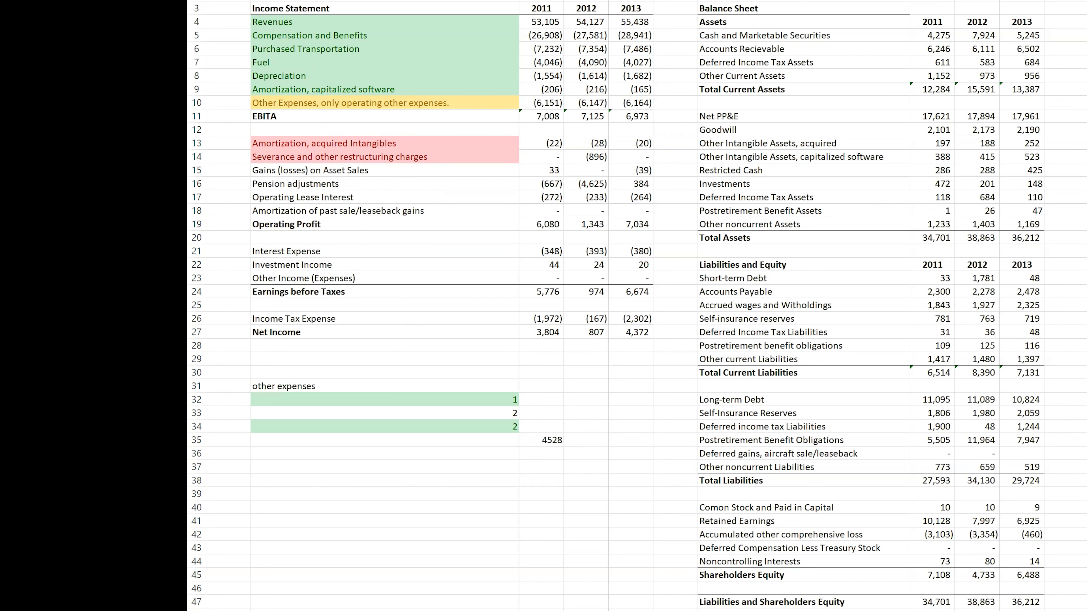
pyautogui.click(233, 160)
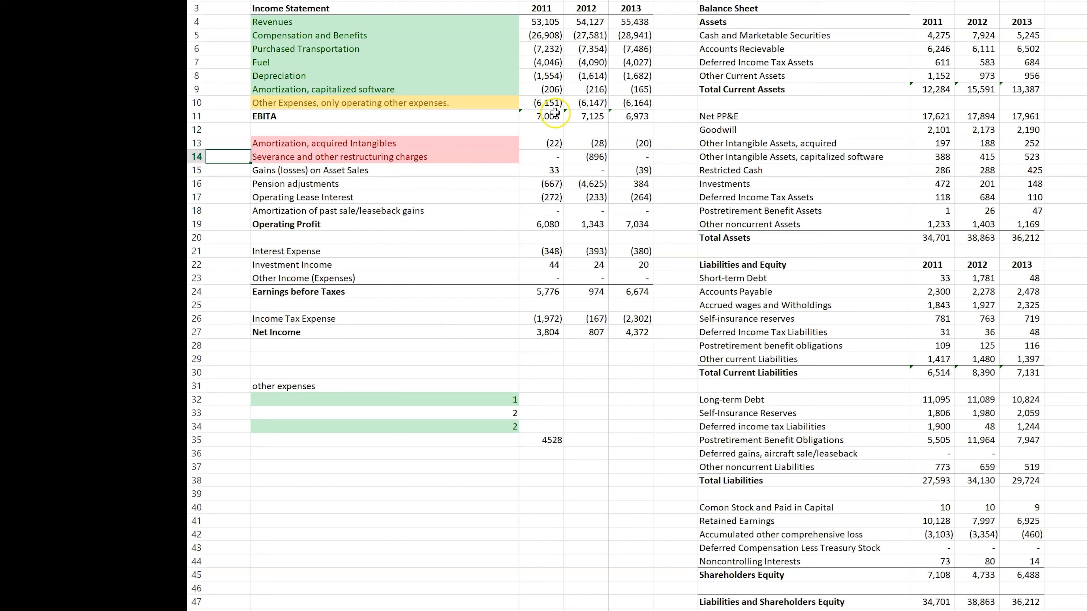
pyautogui.click(547, 154)
pyautogui.click(594, 157)
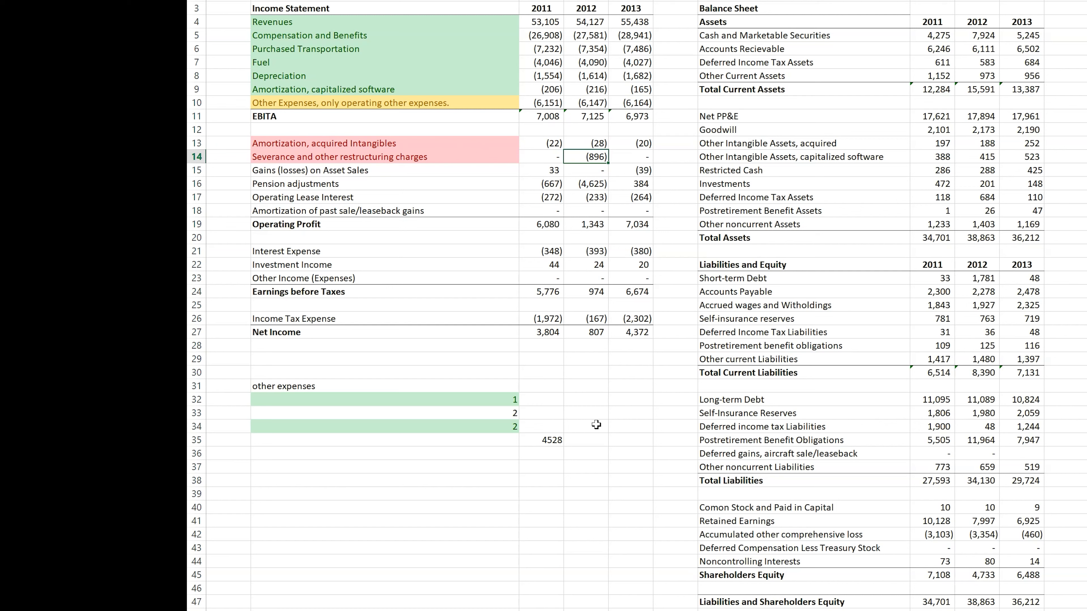
# Step: Shade the "Gains (losses) on Asset Sales" label light red and check its 2011 and 2013 amounts
pyautogui.click(385, 173)
pyautogui.click(552, 1)
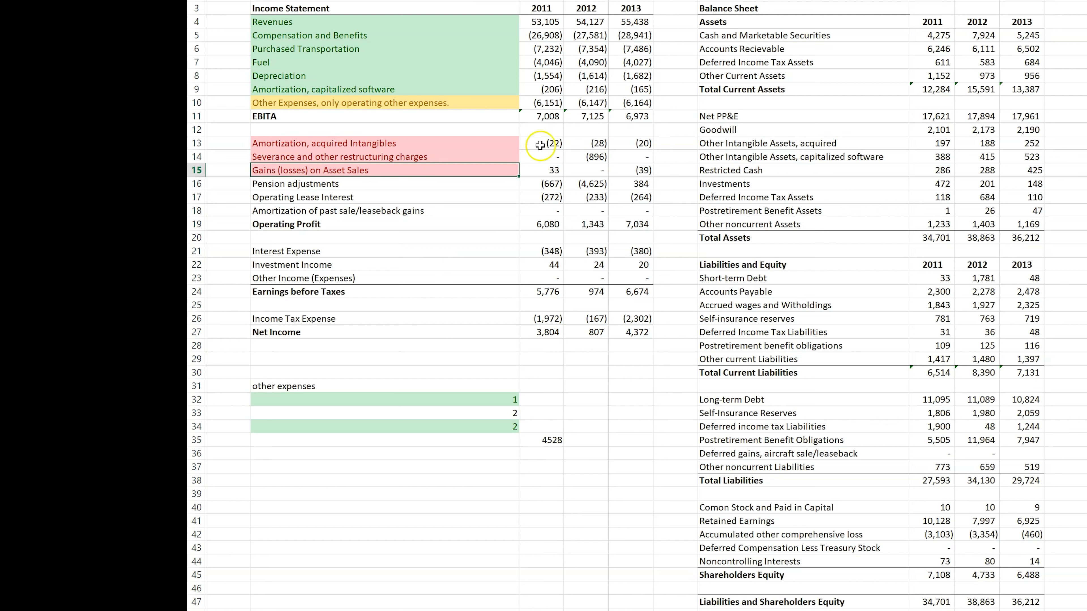
pyautogui.click(230, 180)
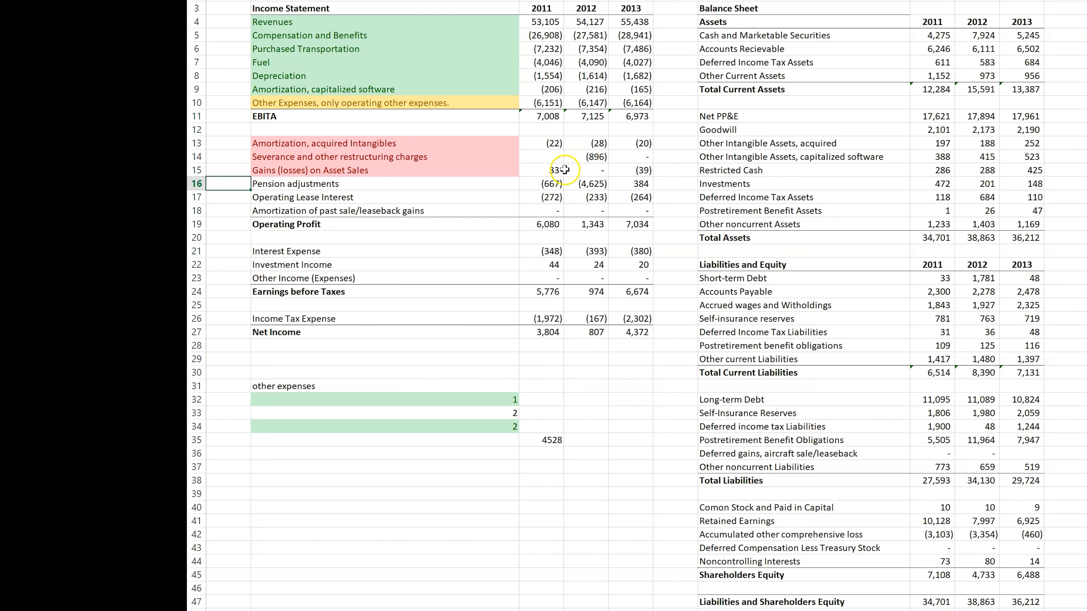
pyautogui.click(552, 171)
pyautogui.click(641, 170)
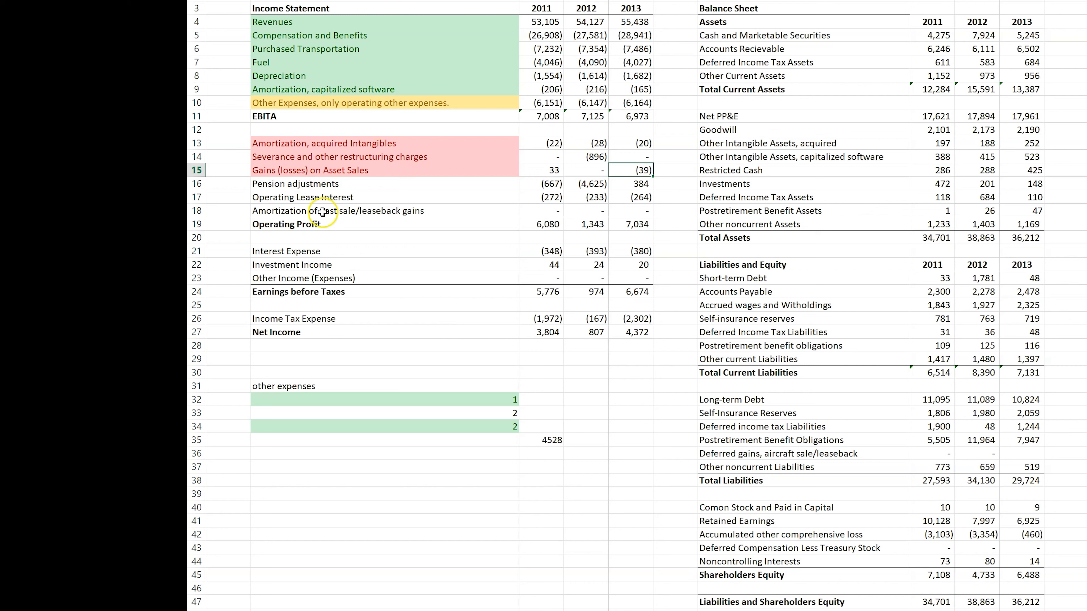
# Step: Shade the Pension adjustments and Operating Lease Interest labels in the income statement light red
pyautogui.click(328, 184)
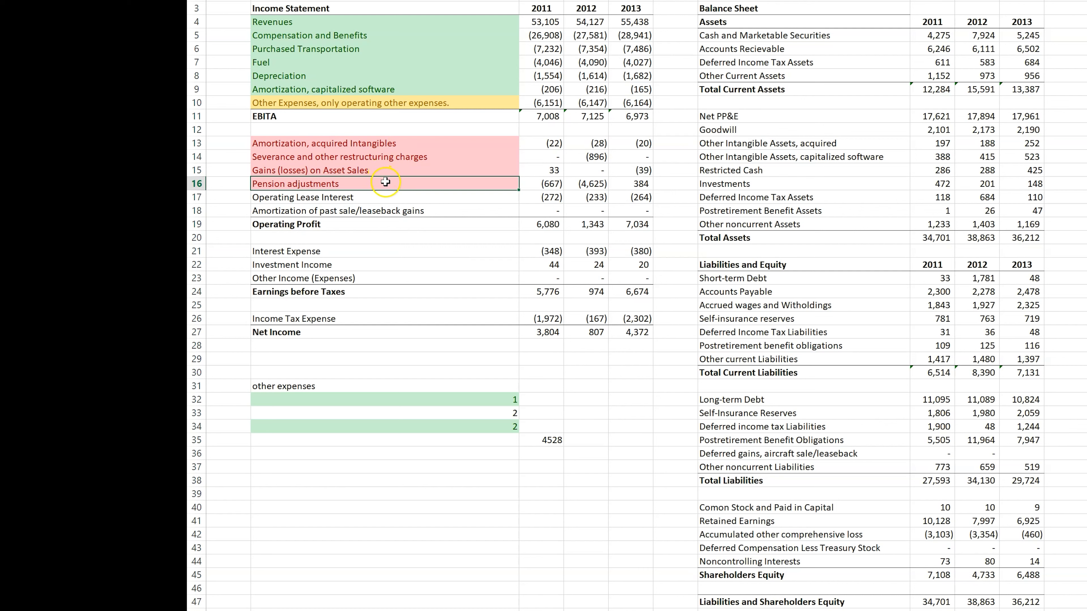
pyautogui.click(322, 196)
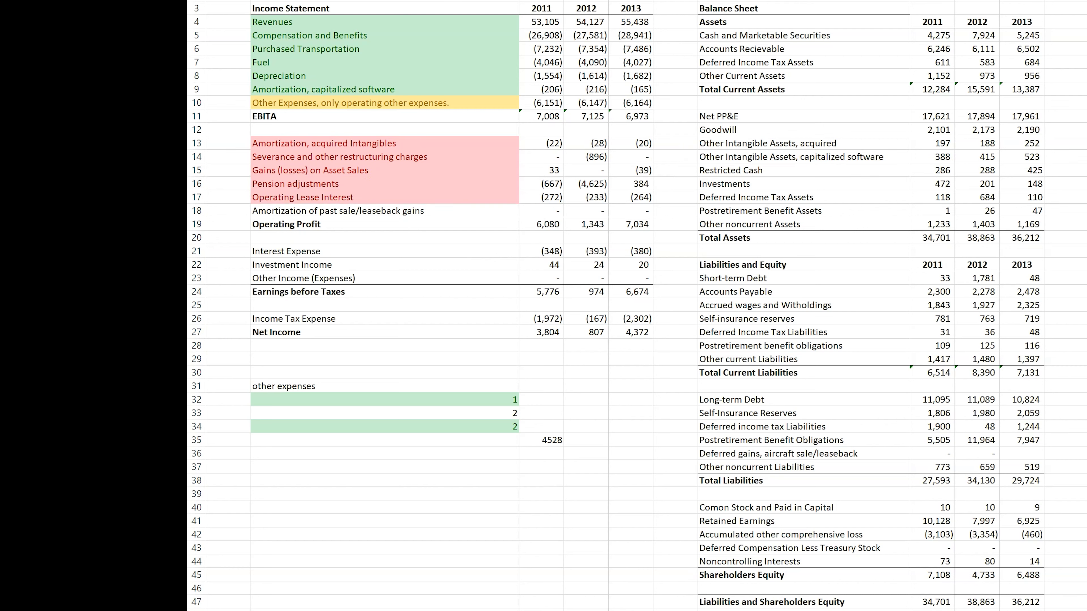
pyautogui.click(897, 1)
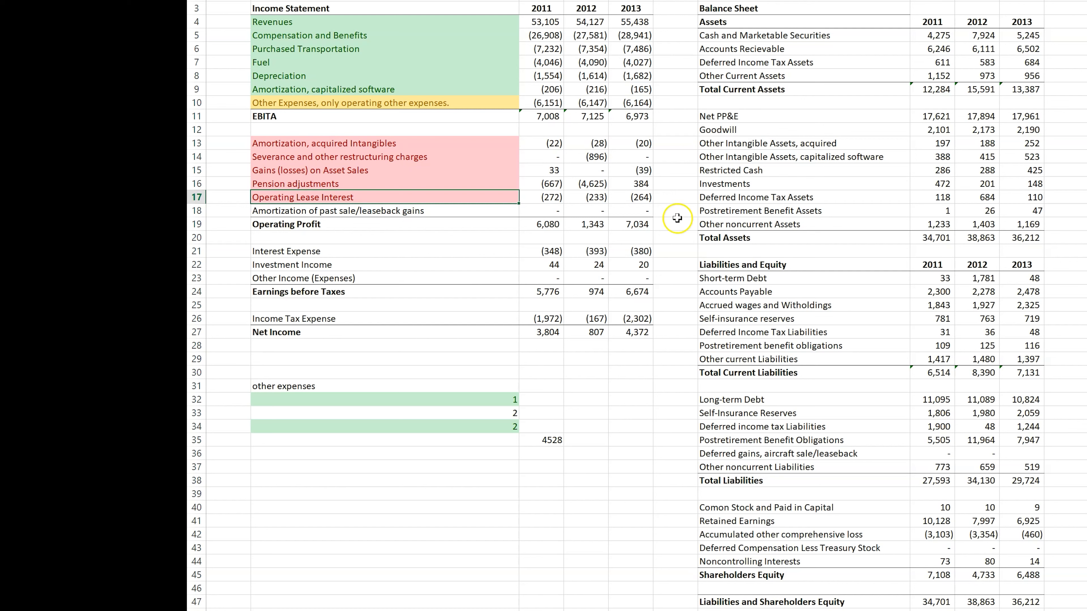
# Step: Check the 2011–2013 amounts for "Amortization of past sale/leaseback gains" and shade its label light red
pyautogui.click(403, 209)
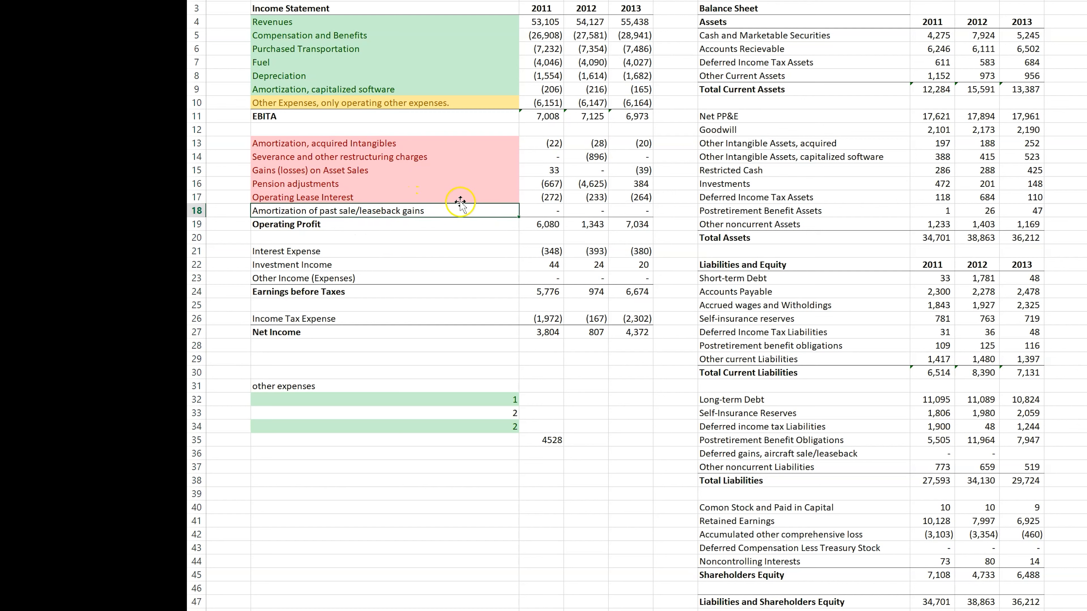
pyautogui.moveTo(552, 209); pyautogui.dragTo(600, 209)
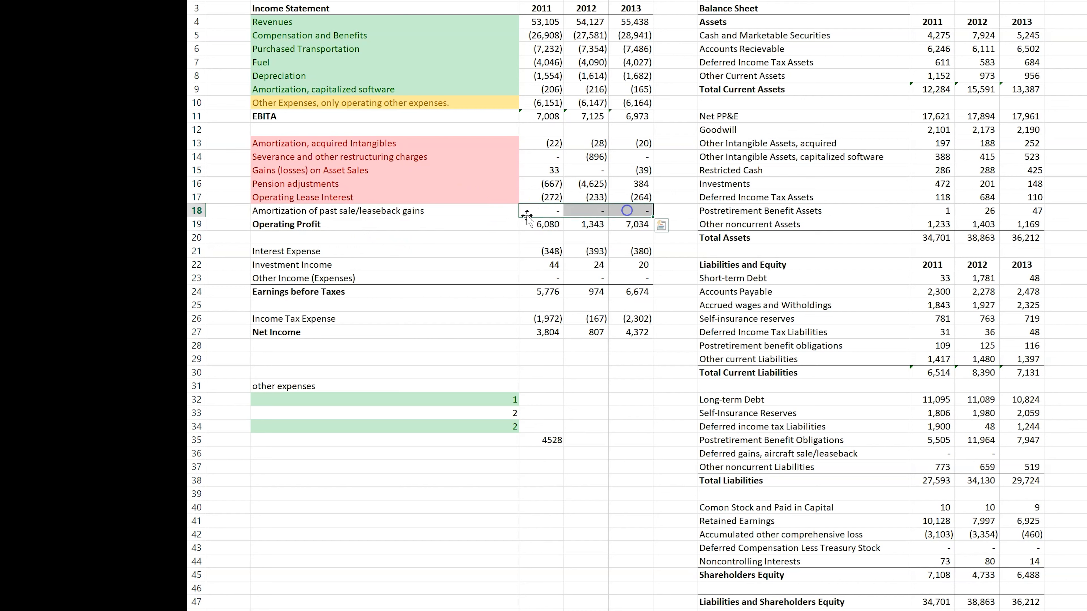
pyautogui.click(497, 211)
pyautogui.press('F4')
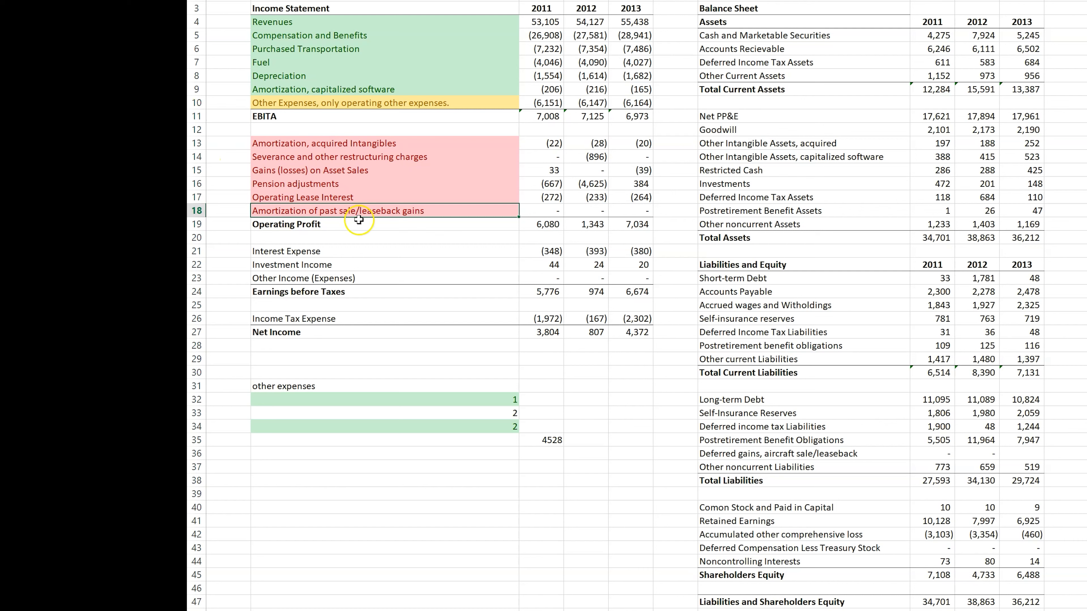
# Step: Shade the Interest Expense, Investment Income and Other Income (Expenses) labels light red
pyautogui.click(325, 251)
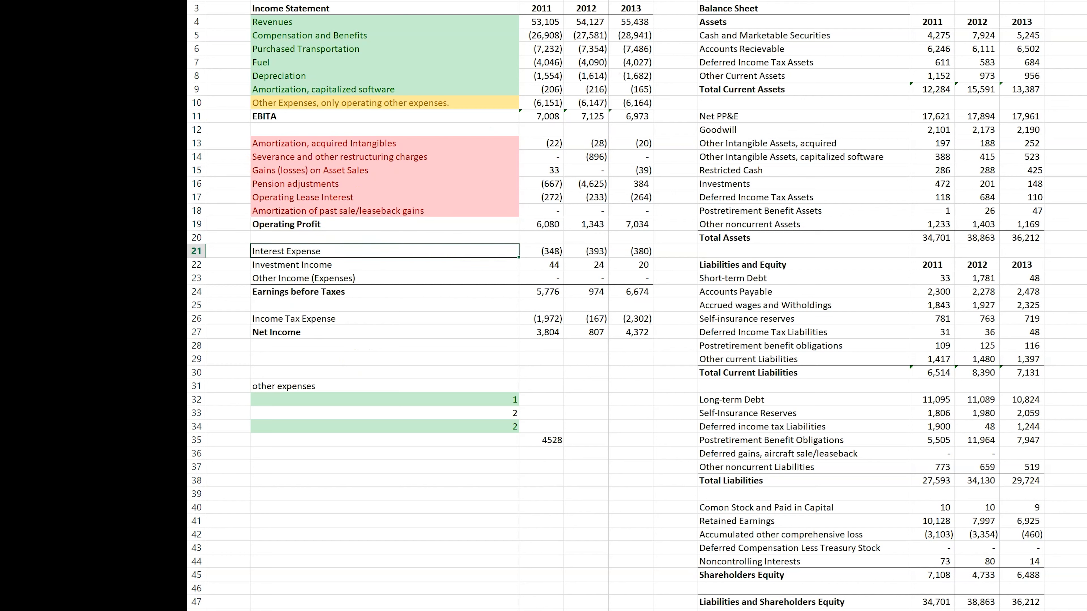
pyautogui.press('F4')
pyautogui.click(407, 264)
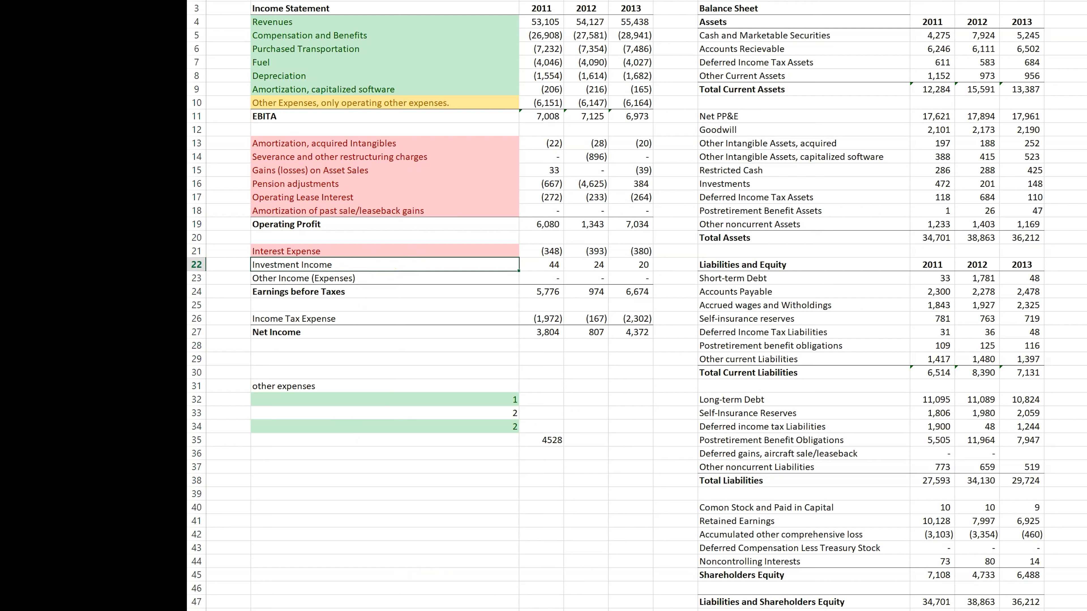
pyautogui.press('F4')
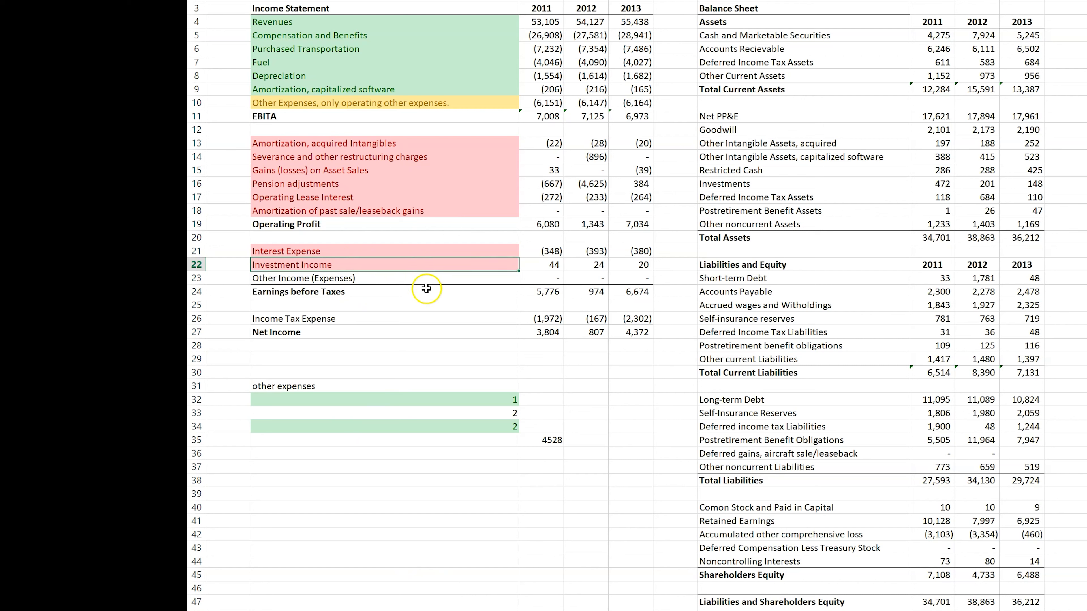
pyautogui.click(427, 301)
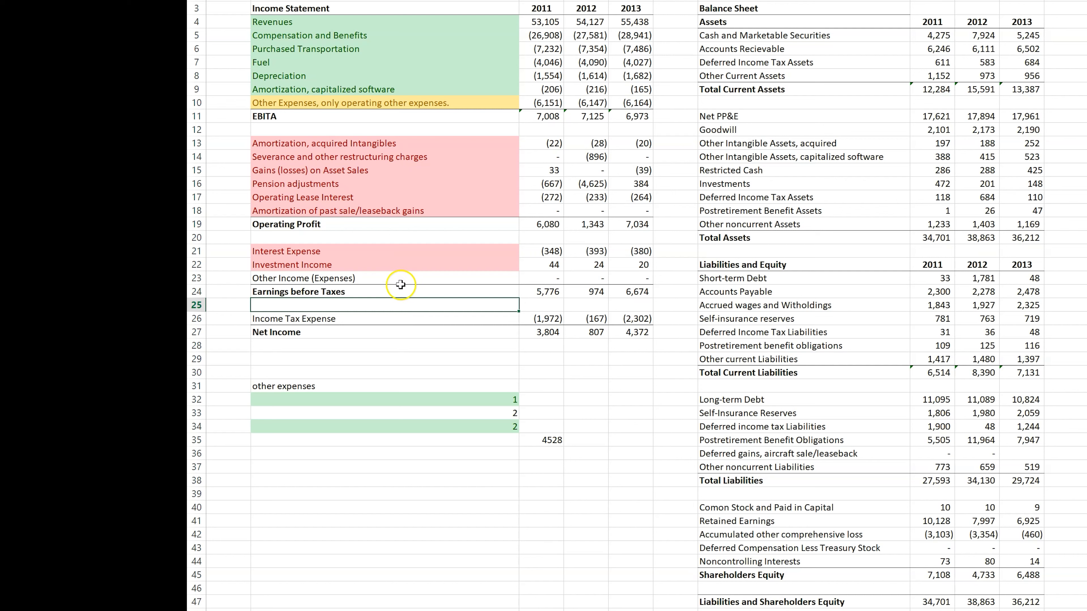
pyautogui.click(410, 281)
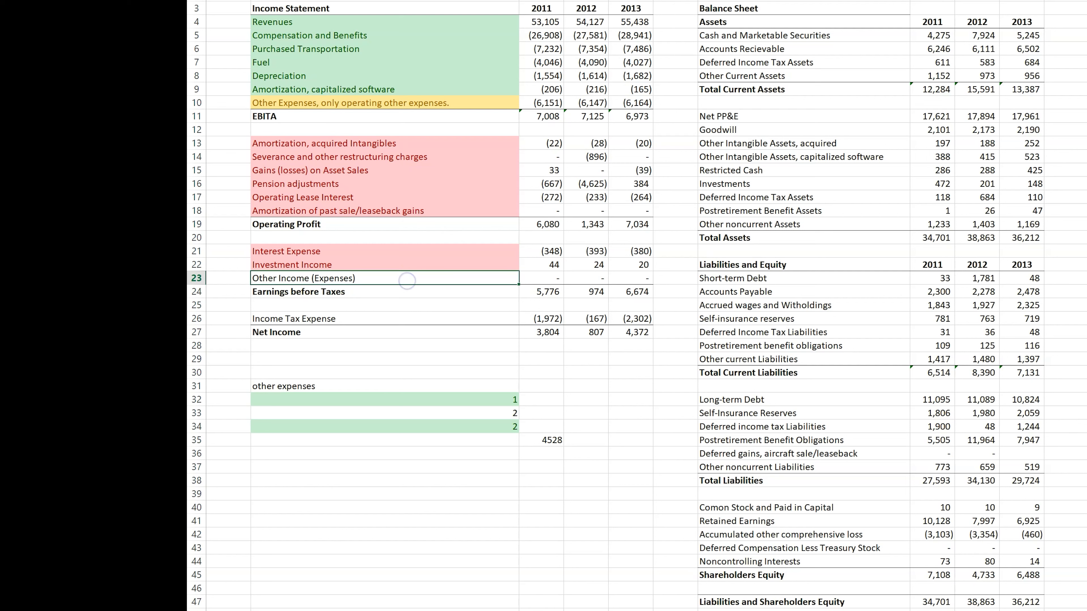
pyautogui.click(513, 1)
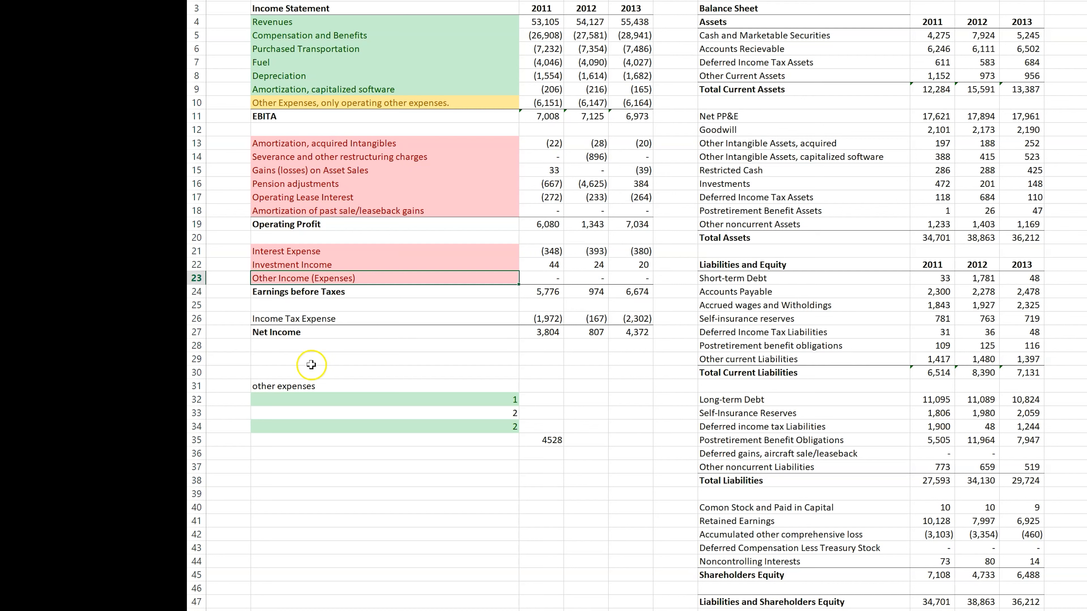
# Step: Shade the Income Tax Expense label yellow and extend its text to "Income Tax Expense, operating cash taxes paid"
pyautogui.click(313, 319)
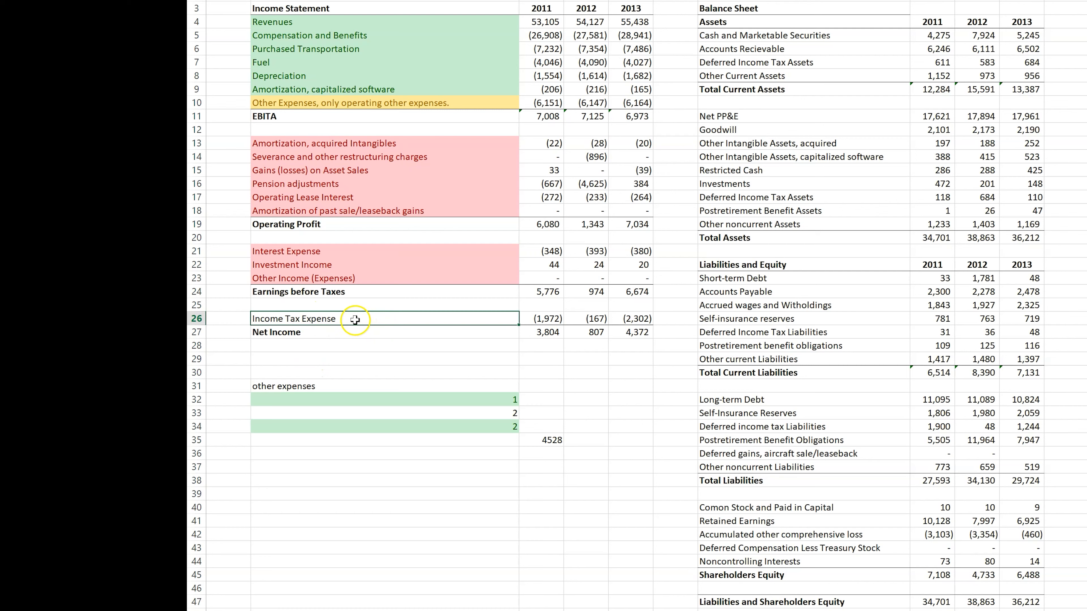
pyautogui.click(470, 0)
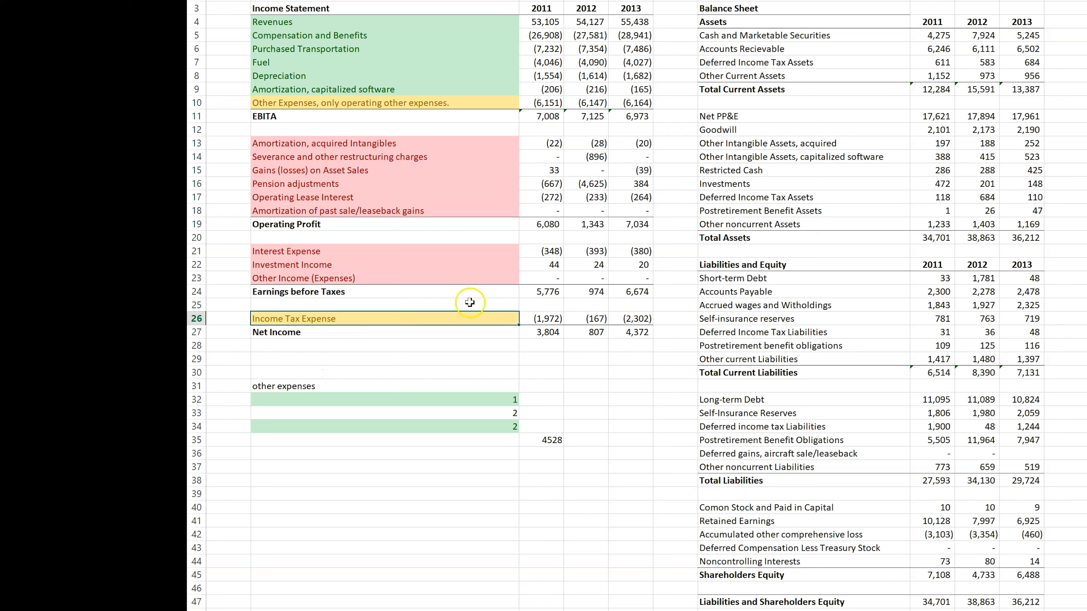
pyautogui.click(355, 318)
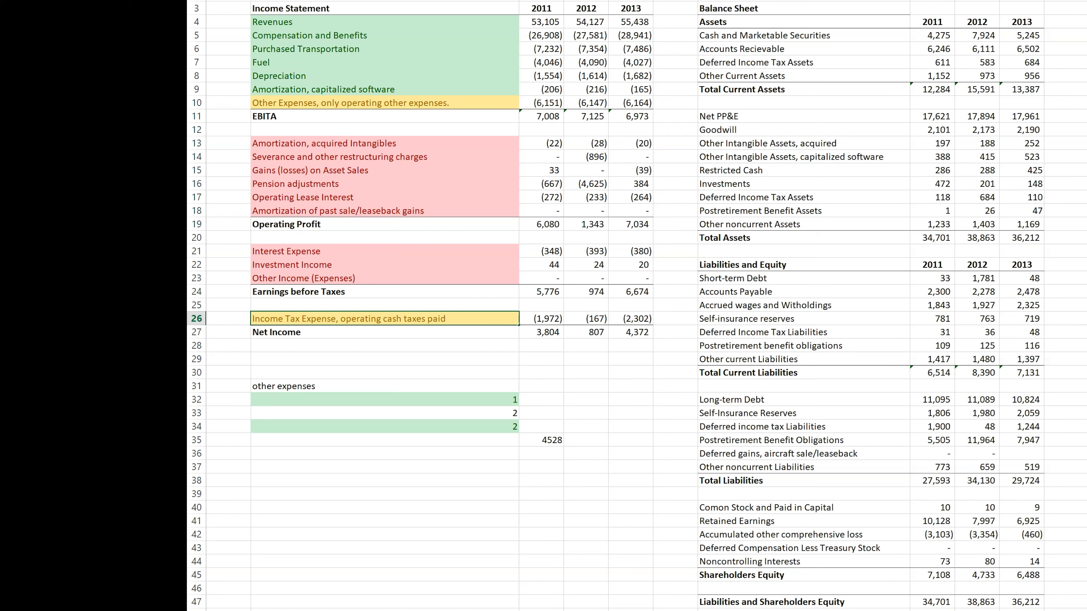
pyautogui.click(445, 359)
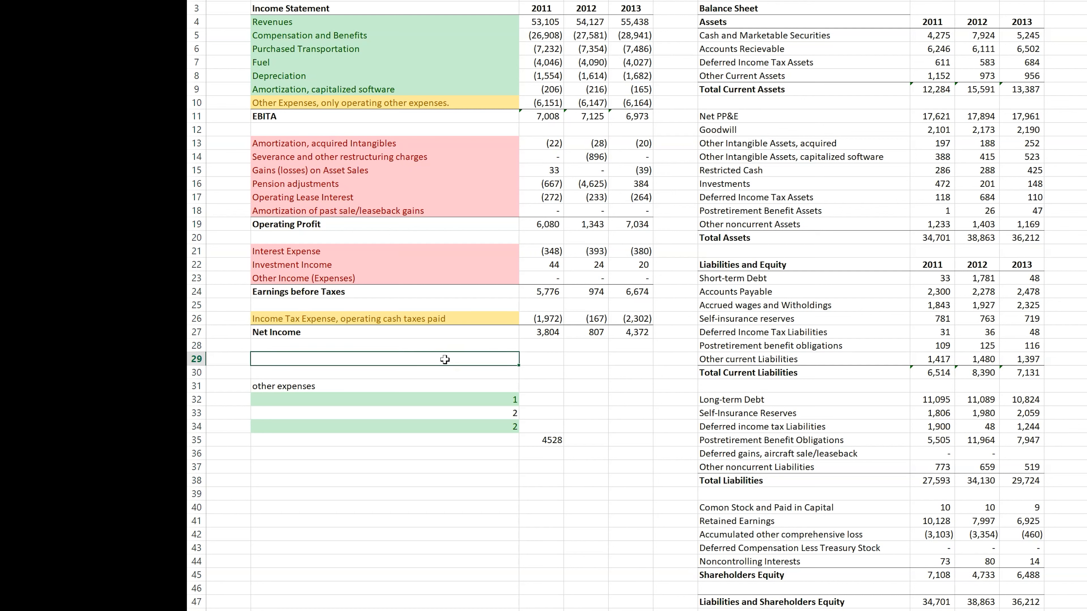
pyautogui.click(451, 354)
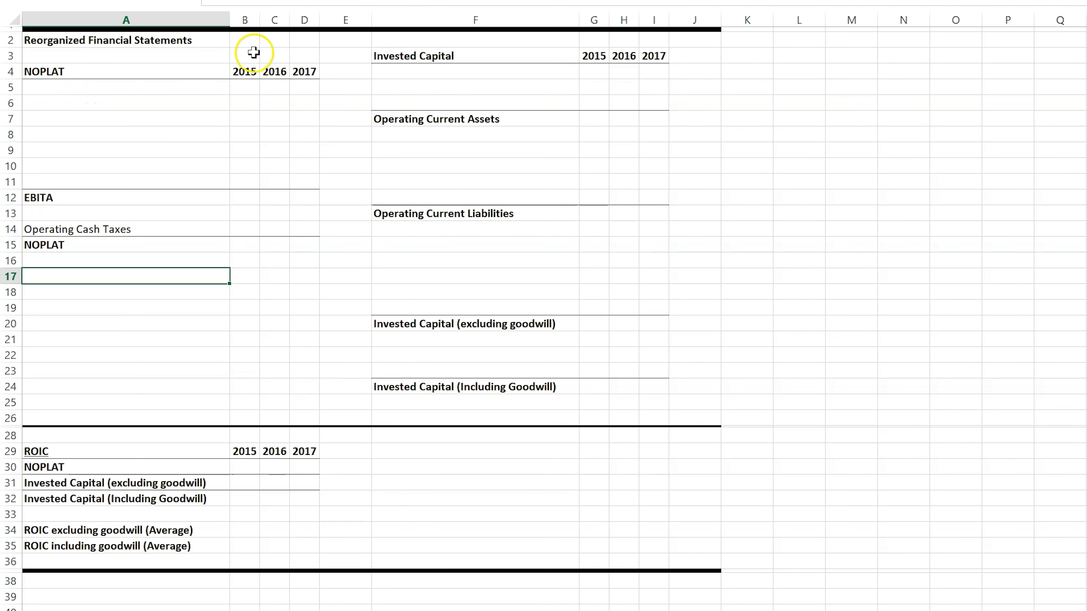
# Step: On the Reorganized Financial Statements sheet, widen column A and link A5 under NOPLAT to the income statement's Revenues label
pyautogui.moveTo(230, 20); pyautogui.dragTo(330, 20)
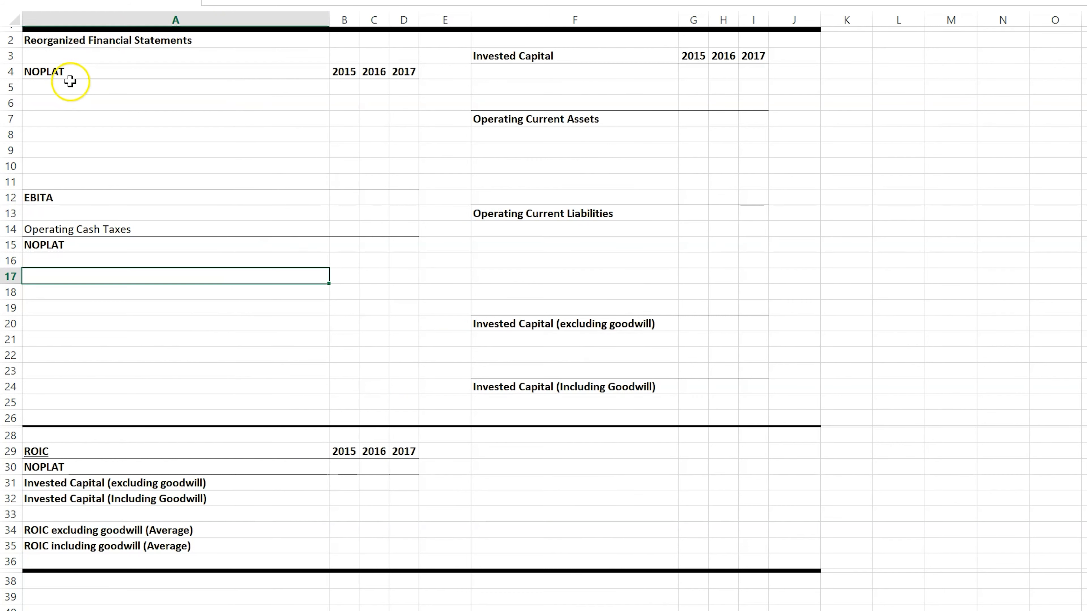
pyautogui.moveTo(67, 88); pyautogui.dragTo(67, 181)
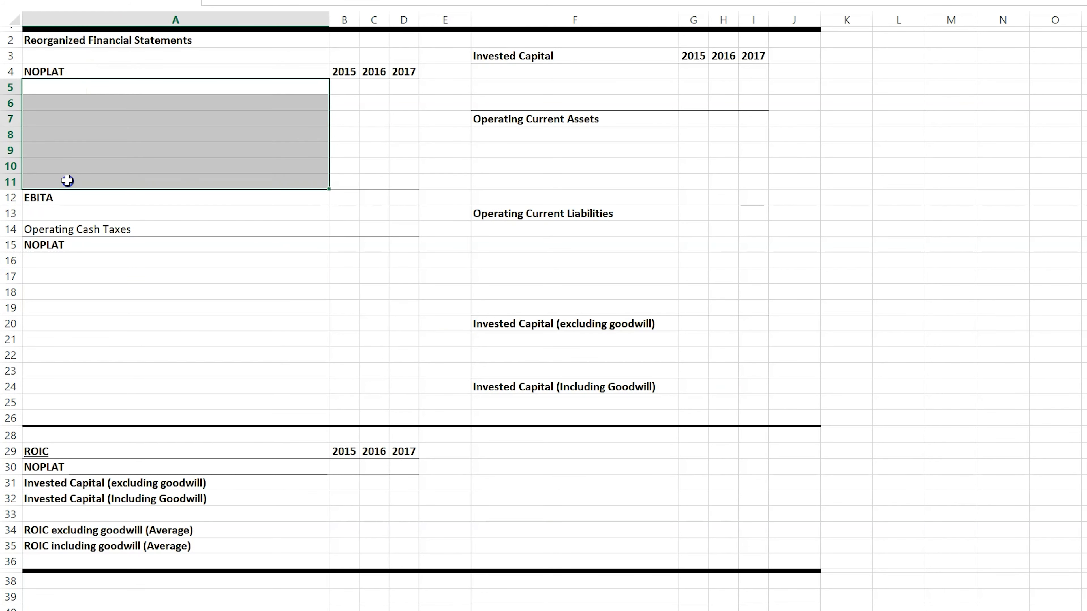
pyautogui.click(56, 88)
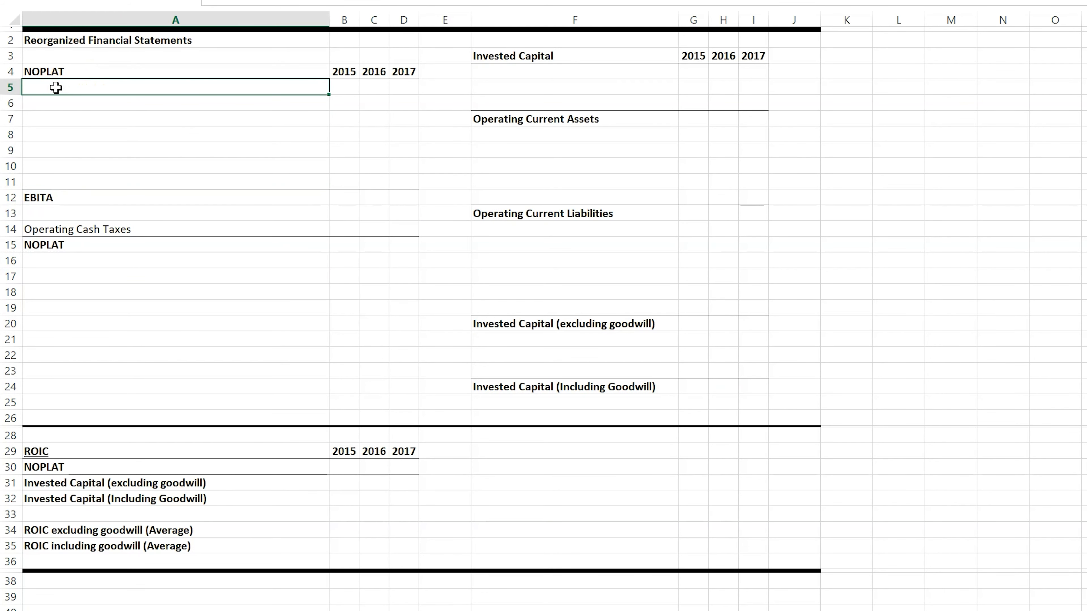
pyautogui.write('=')
pyautogui.hotkey('ctrl', 'pageup')
pyautogui.click(137, 89)
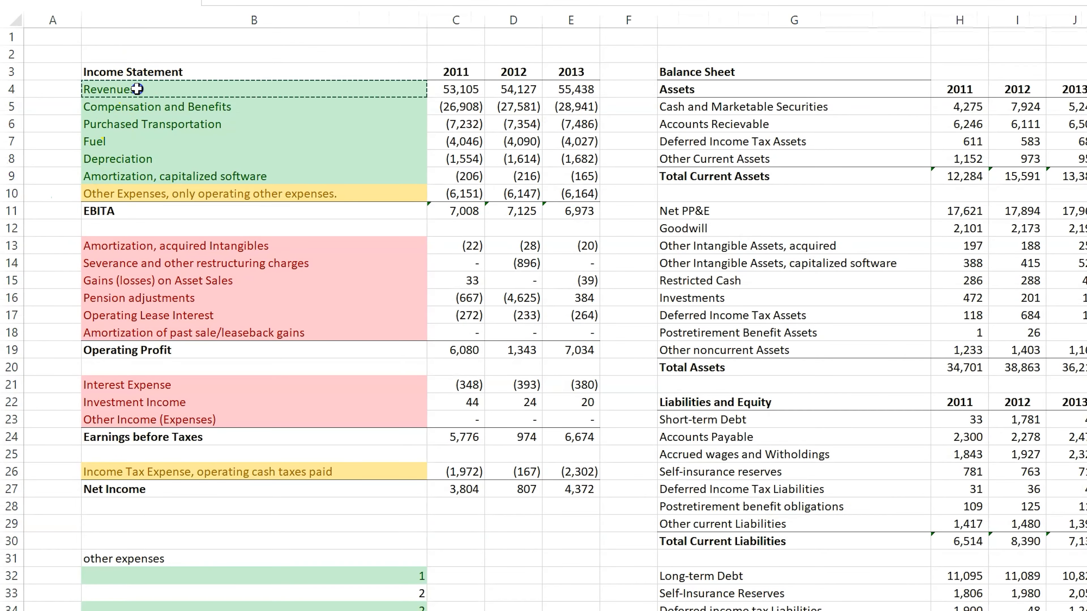
pyautogui.press('Return')
# Step: Link A6 to the income statement's Compensation and Benefits label and fill the link down through A11
pyautogui.write('=')
pyautogui.hotkey('ctrl', 'pageup')
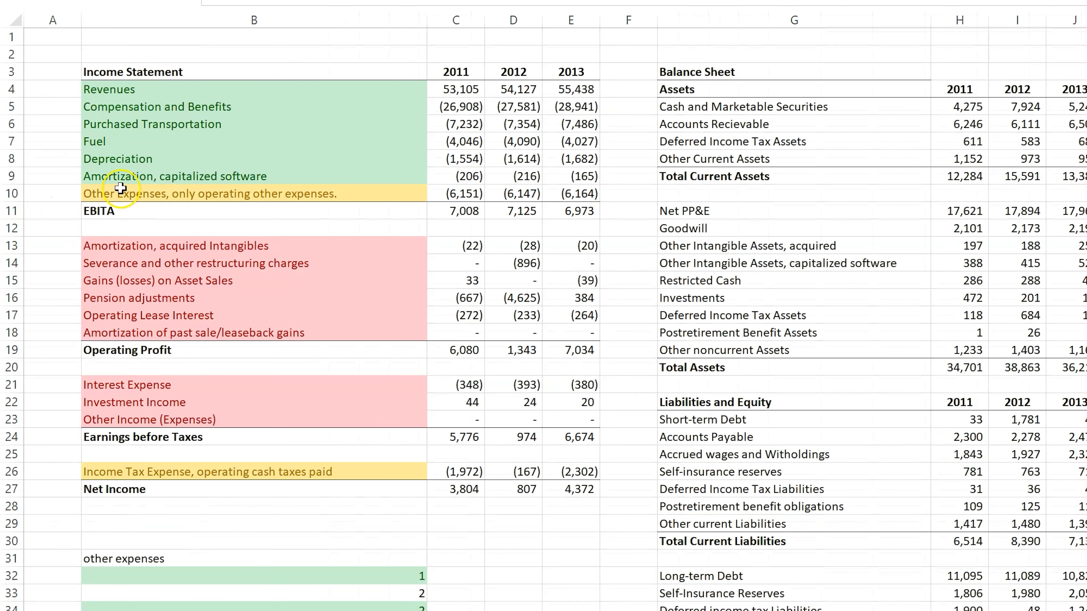
pyautogui.click(145, 110)
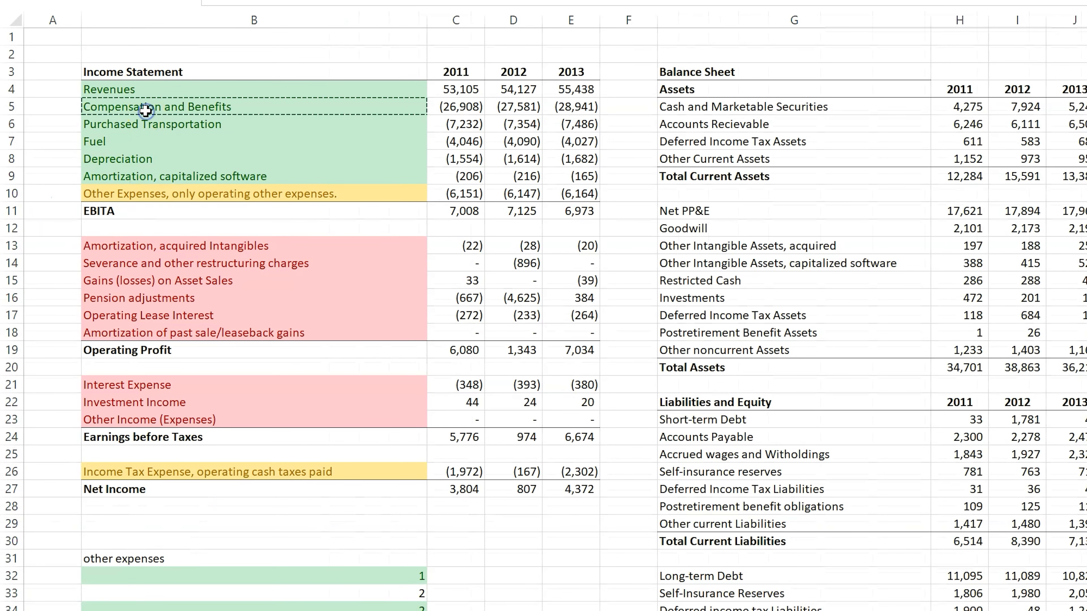
pyautogui.press('Return')
pyautogui.click(252, 106)
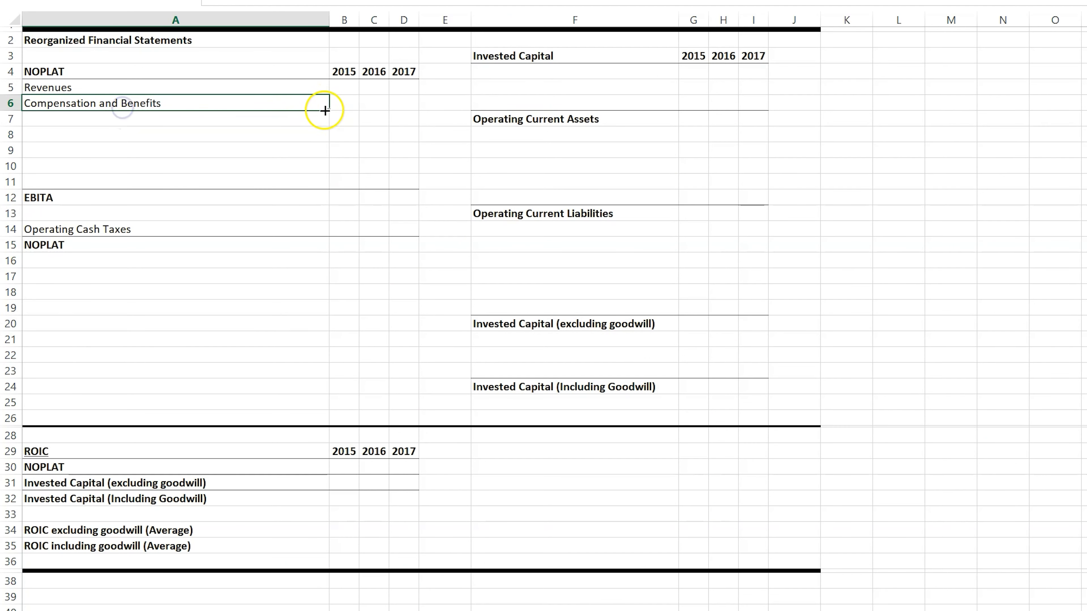
pyautogui.moveTo(328, 110); pyautogui.dragTo(325, 184)
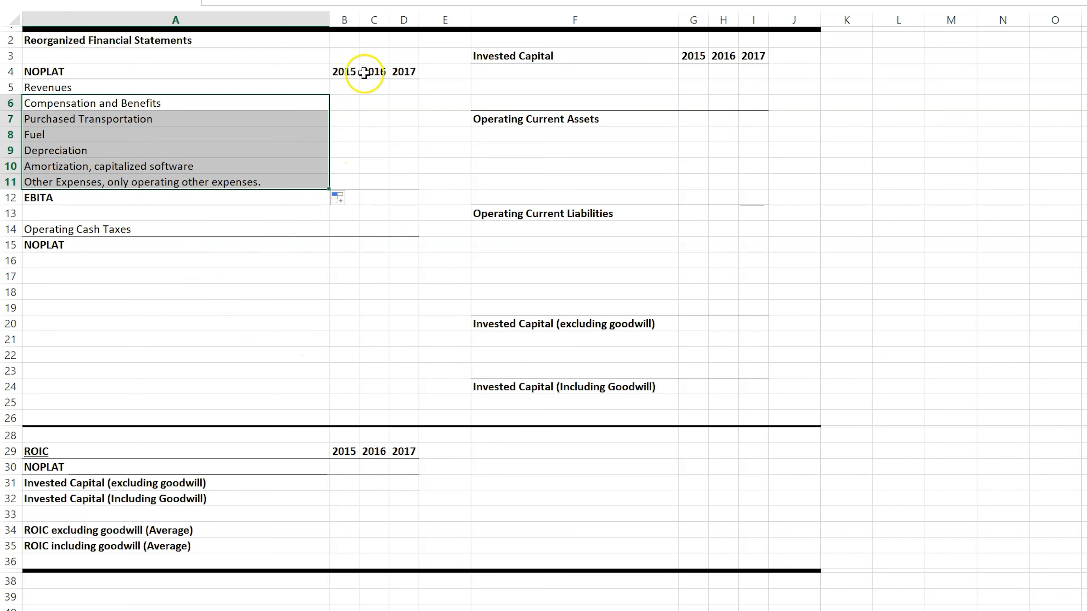
# Step: Fill the Revenues link from A5 across B5:D5 and autofit columns B, C and D
pyautogui.click(349, 89)
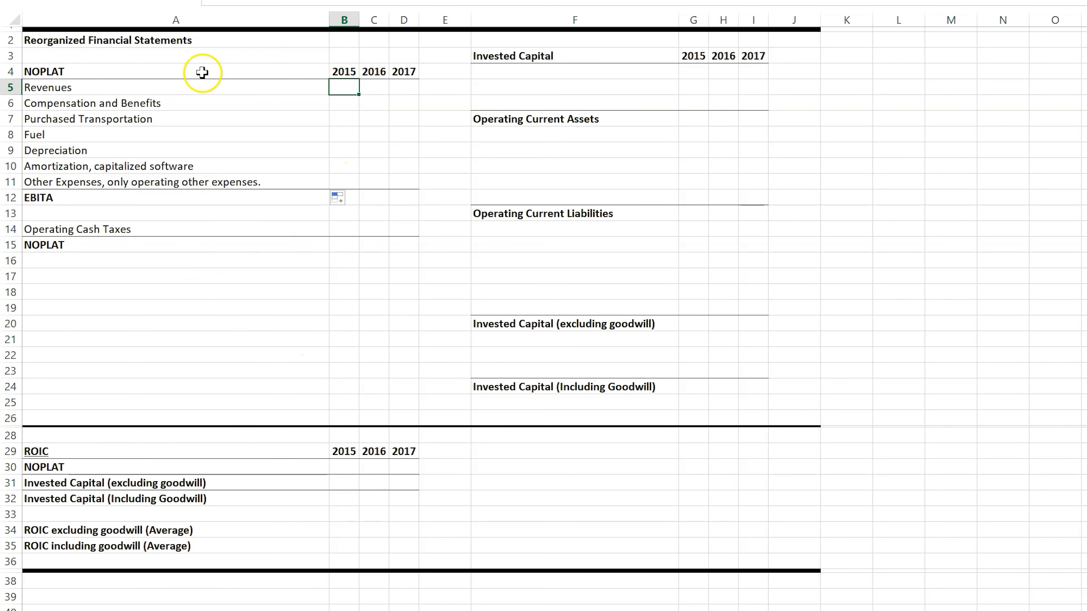
pyautogui.click(183, 90)
pyautogui.moveTo(334, 97); pyautogui.dragTo(411, 91)
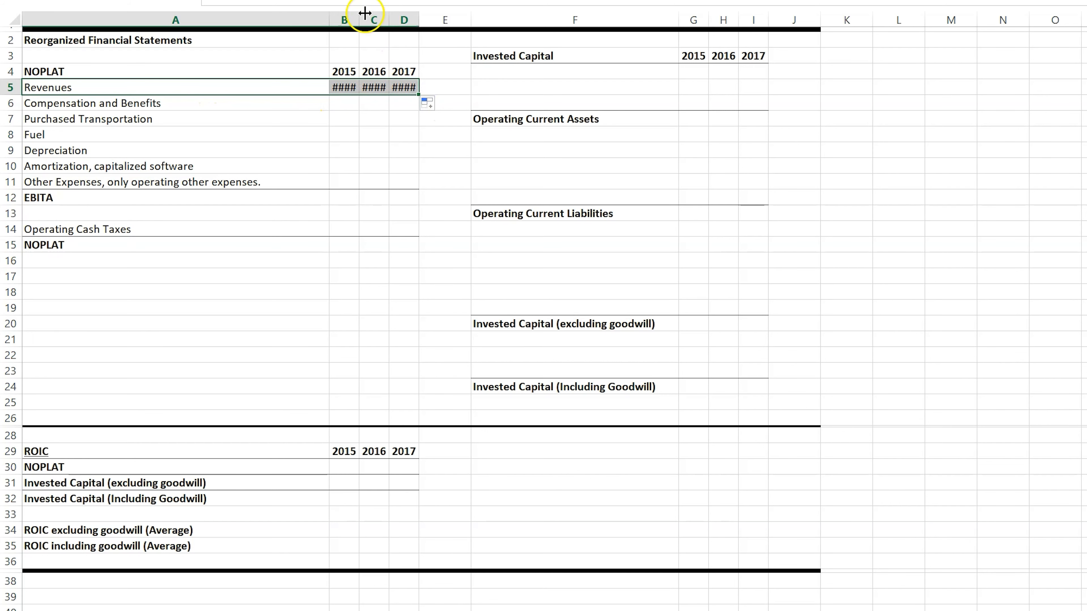
pyautogui.doubleClick(358, 20)
pyautogui.doubleClick(392, 19)
pyautogui.doubleClick(428, 18)
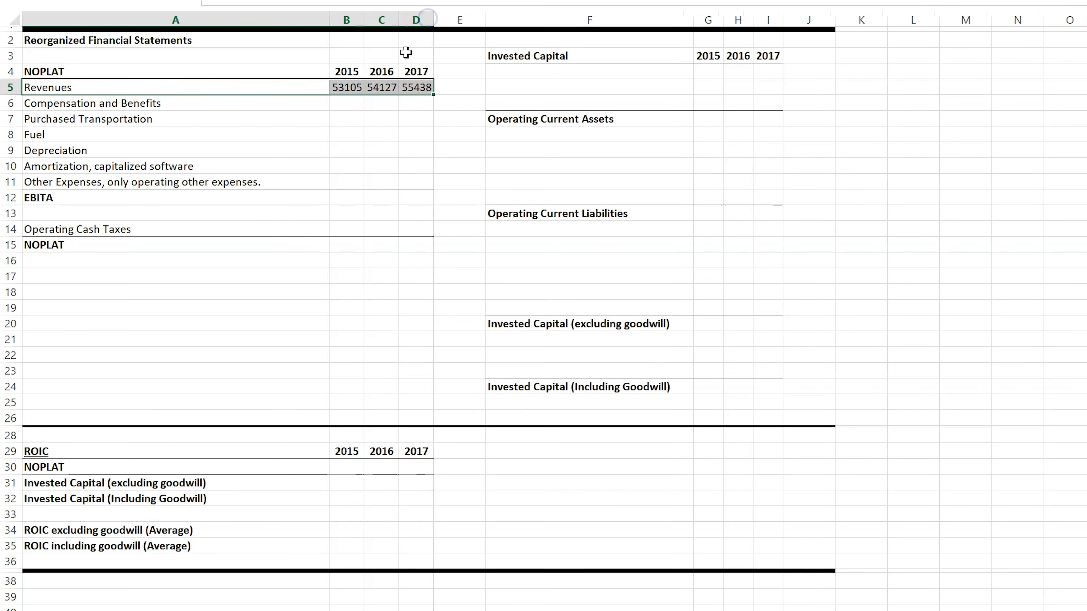
# Step: Fill the linked revenue amounts in B5:D5 down through row 11 and autofit columns B to D again
pyautogui.moveTo(350, 87); pyautogui.dragTo(437, 193)
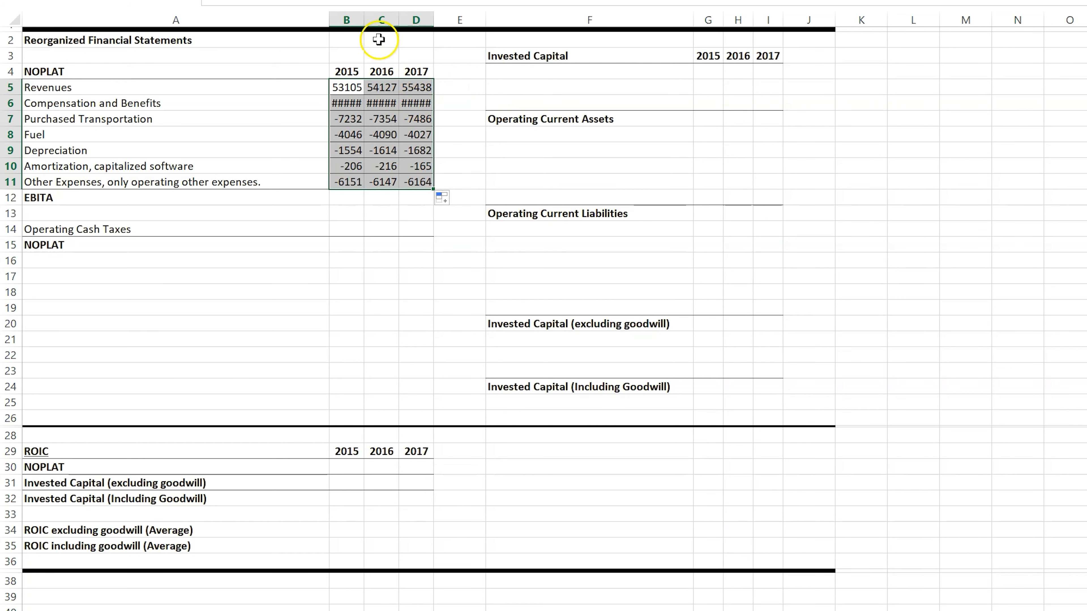
pyautogui.doubleClick(368, 16)
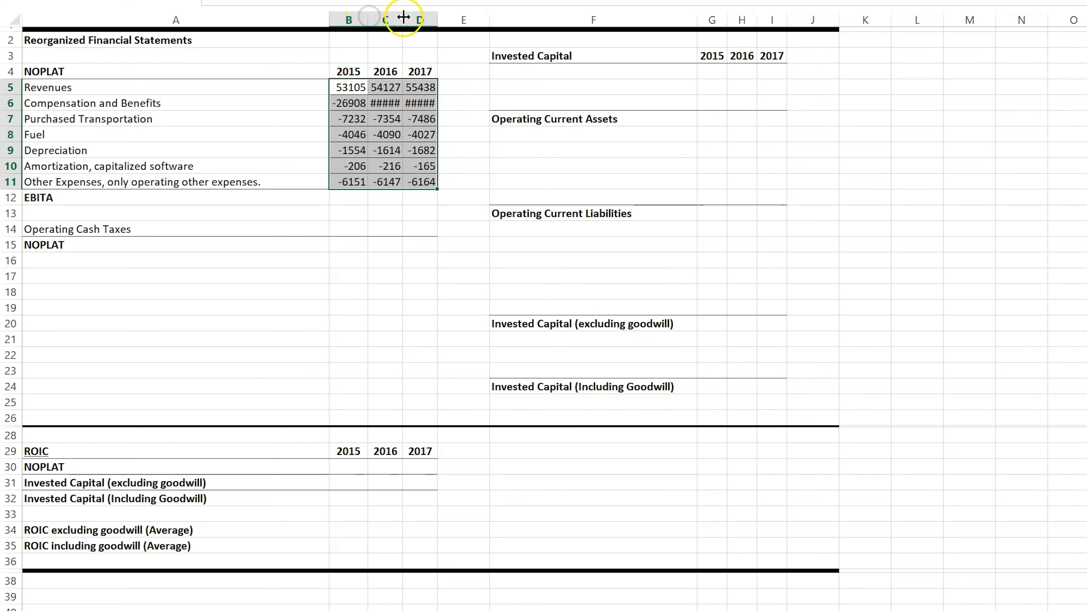
pyautogui.doubleClick(403, 17)
pyautogui.doubleClick(440, 17)
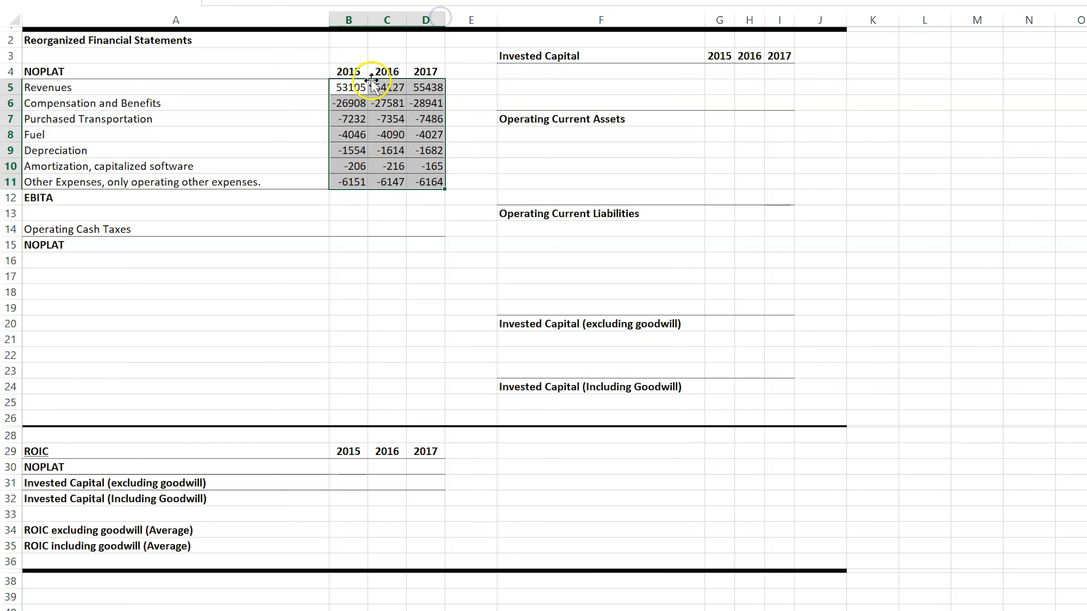
# Step: Format B5:D16 in the NOPLAT section as dollar accounting amounts with two decimals
pyautogui.moveTo(347, 85); pyautogui.dragTo(436, 253)
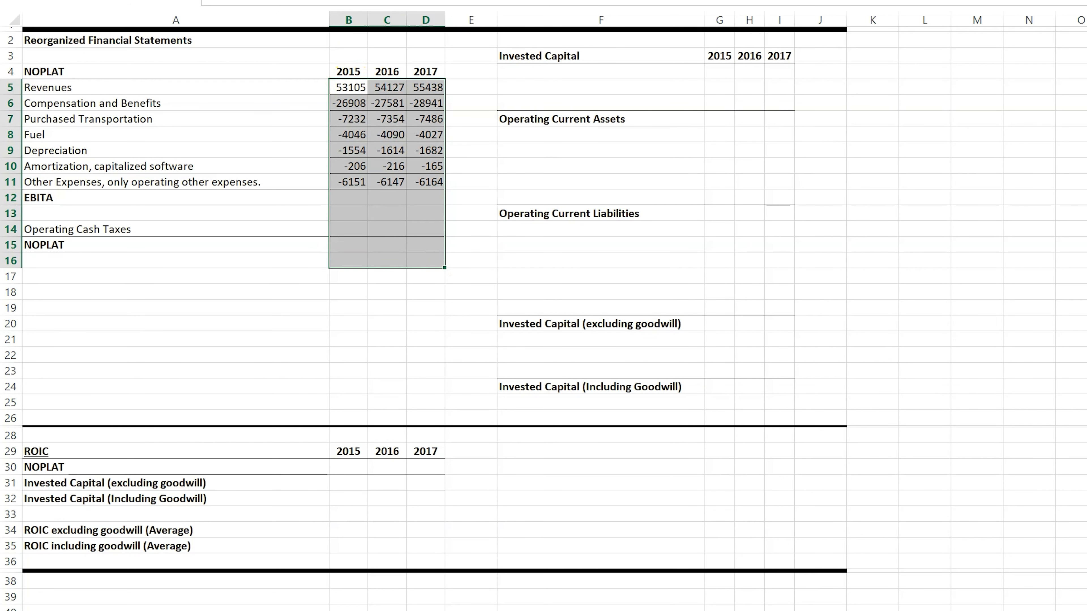
pyautogui.click(352, 225)
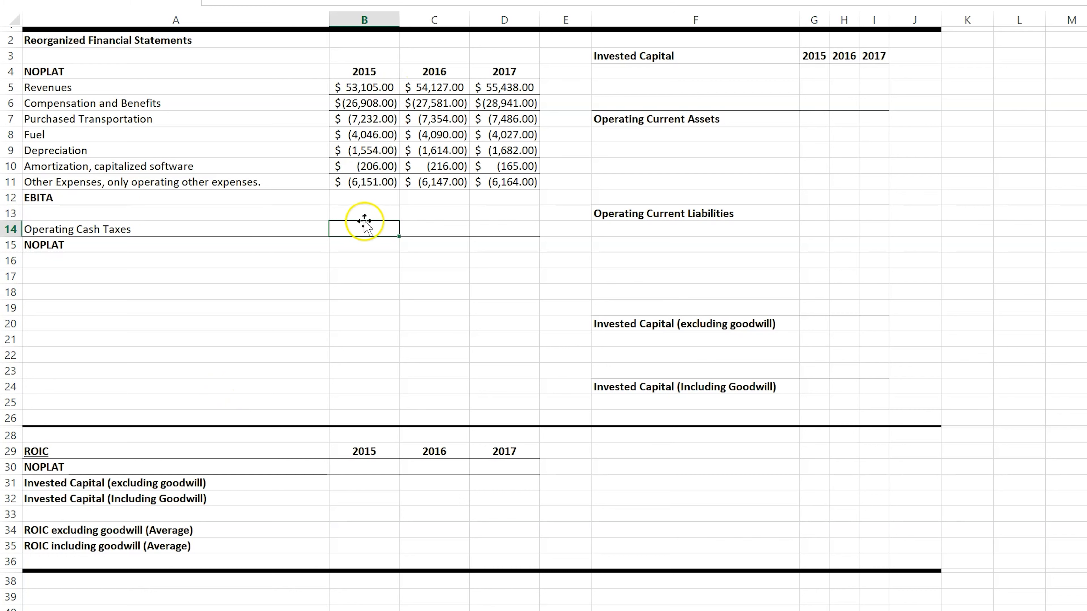
# Step: Start a SUM formula in B12 for the 2015 EBITA
pyautogui.click(373, 193)
pyautogui.write('=')
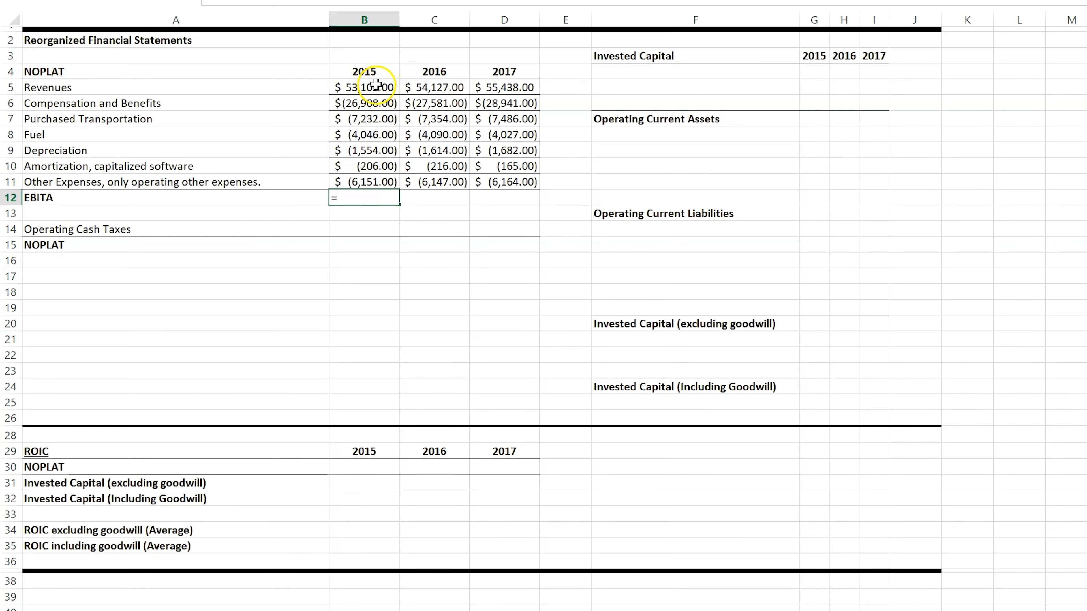
pyautogui.write('sum(')
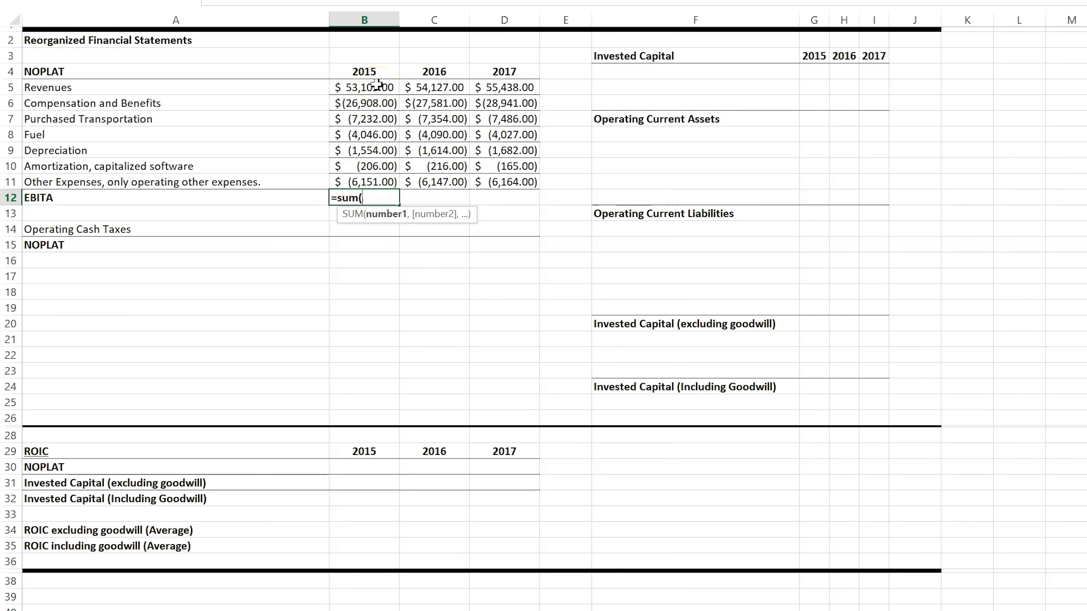